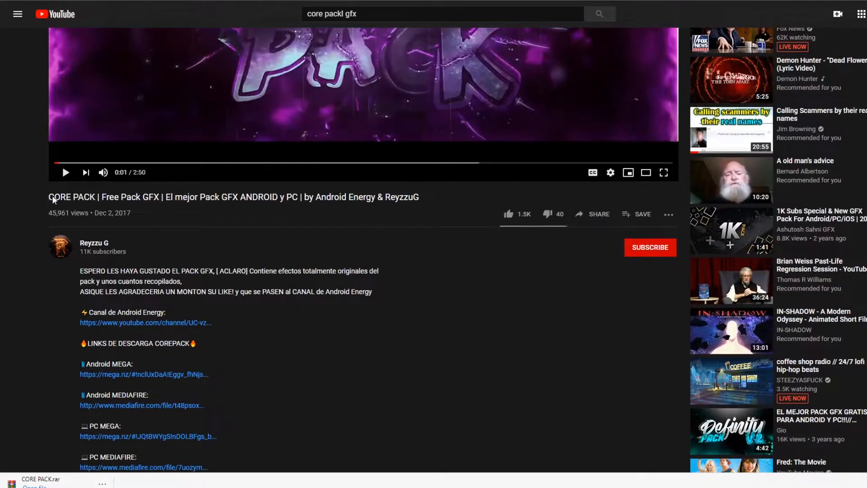
Download CORE PACK.rar from the PC MEGA link in the video description
left_click(136, 208)
scroll(108, 195, "up", 5)
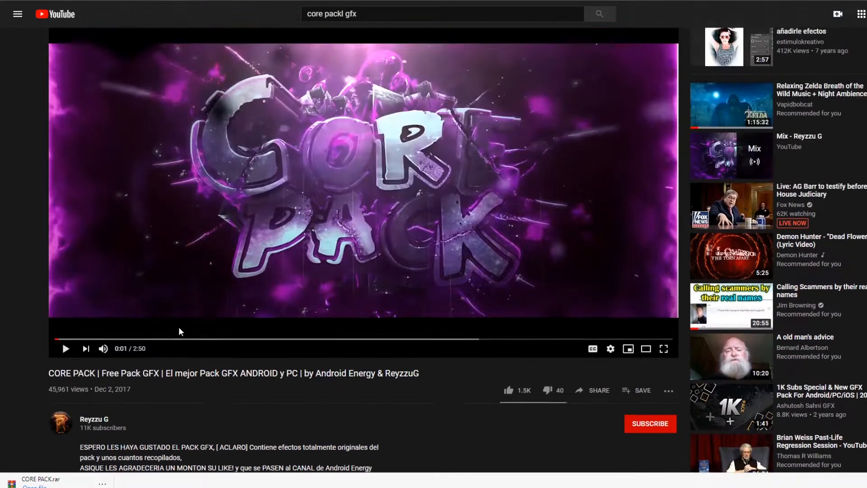
scroll(170, 337, "down", 10)
scroll(111, 205, "up", 3)
scroll(110, 334, "down", 2)
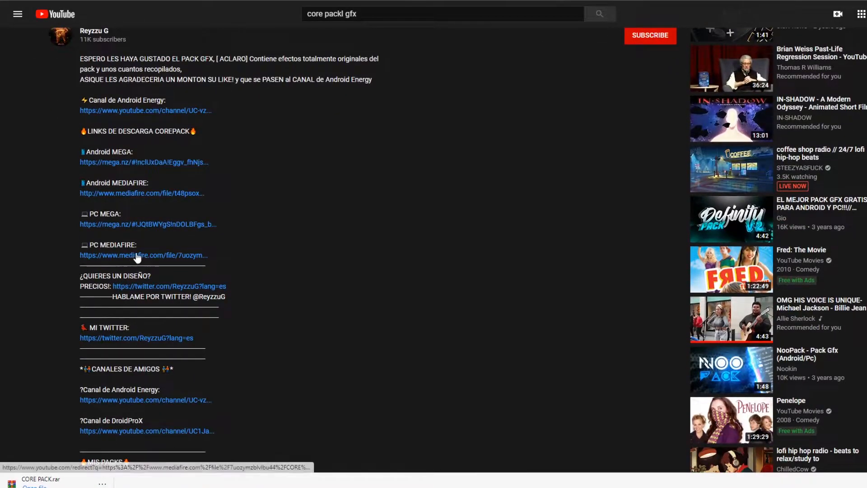
scroll(121, 286, "up", 10)
scroll(163, 306, "down", 10)
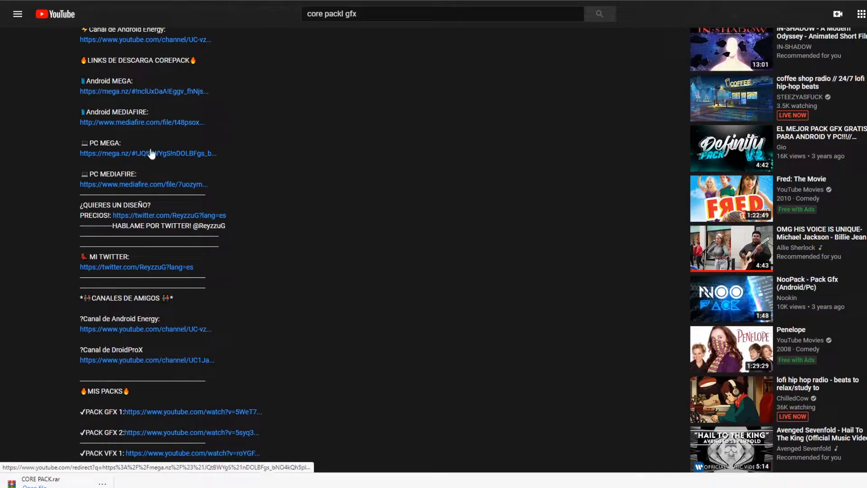
left_click(151, 155)
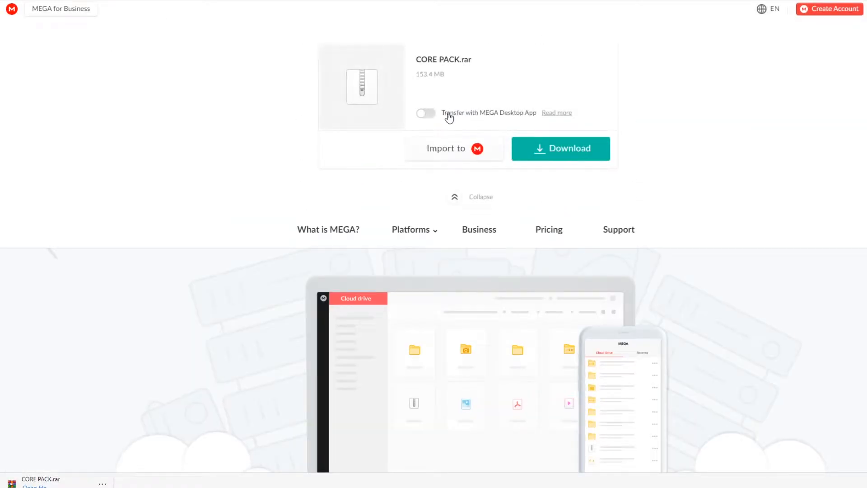
left_click(558, 155)
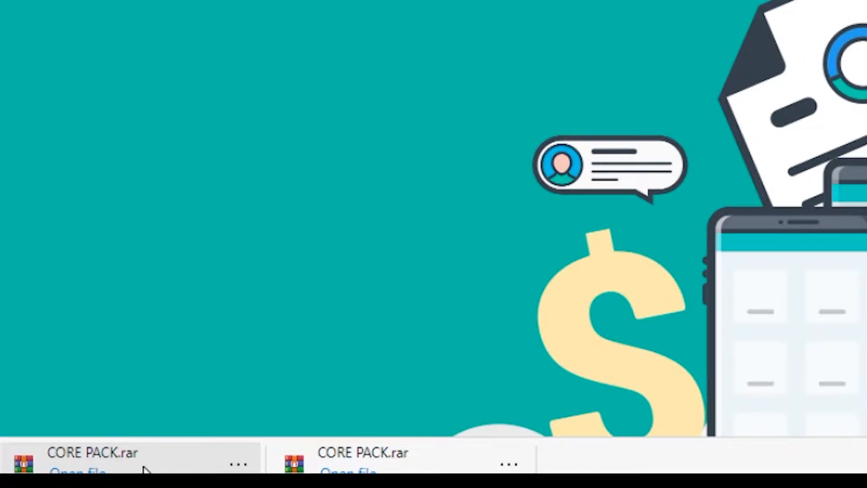
Open the downloaded CORE PACK.rar archive and dismiss the WinRAR notice
left_click(61, 484)
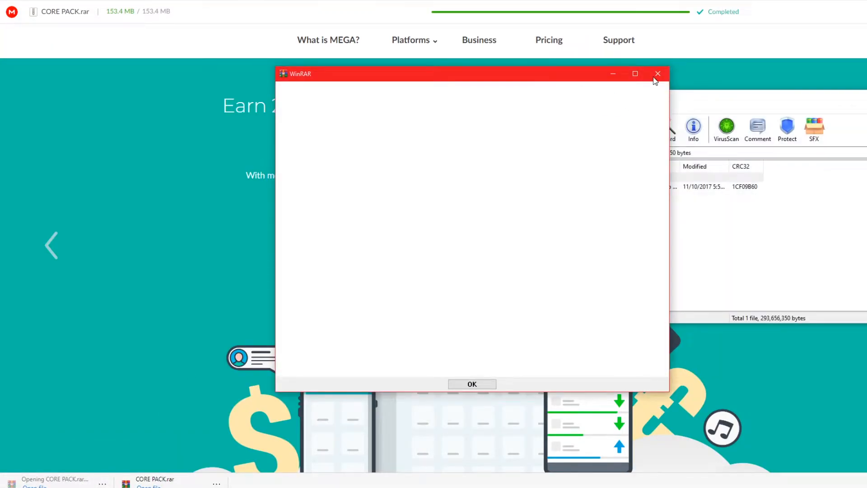
left_click(652, 76)
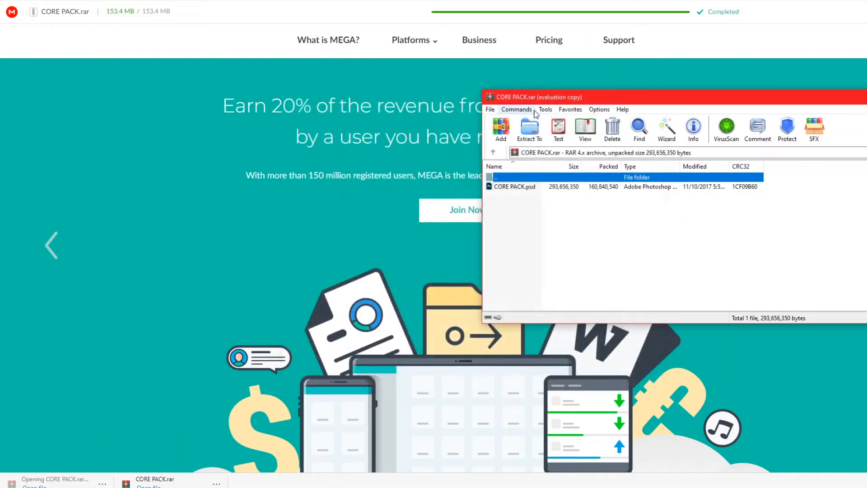
left_click(494, 113)
Move the browser window aside to uncover the CORE PACK PSD on the desktop and clear away the WinRAR archive window
left_click_drag(562, 1, 541, 242)
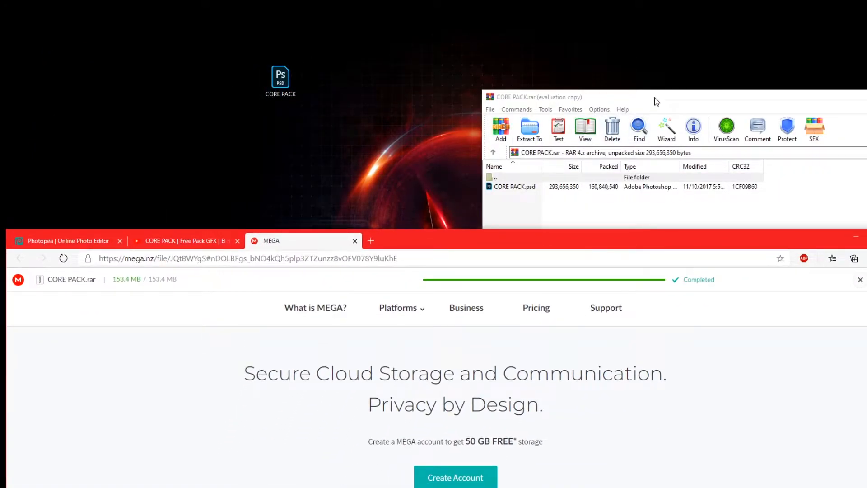
left_click(657, 101)
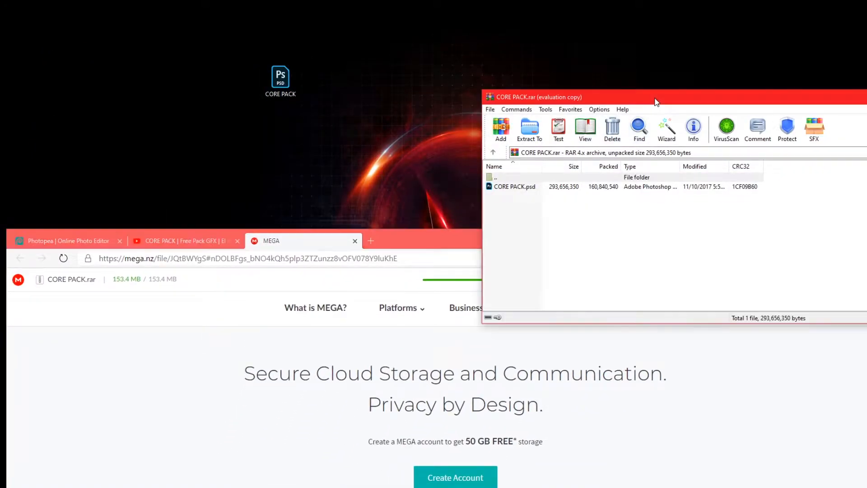
left_click(276, 75)
left_click_drag(405, 235, 454, 179)
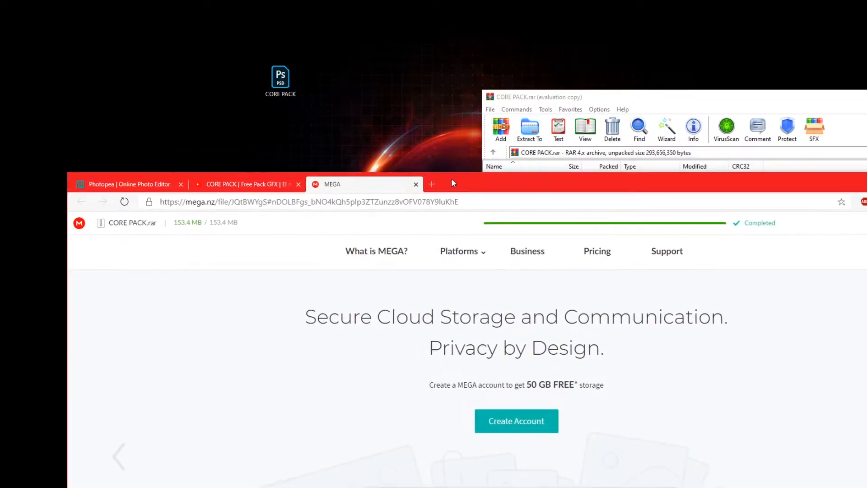
left_click_drag(826, 99, 679, 93)
left_click(798, 91)
Switch to Photopea and place its browser window beside the CORE PACK file on the desktop
left_click_drag(671, 168, 820, 80)
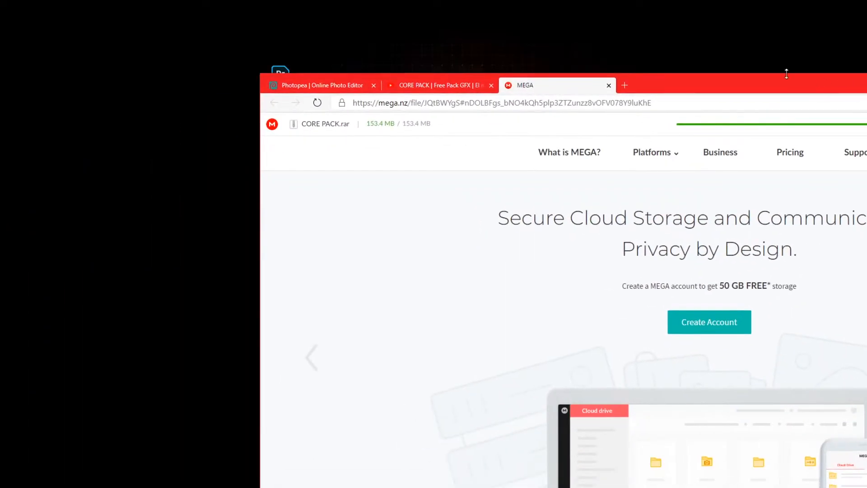
left_click(309, 88)
left_click_drag(625, 82, 668, 8)
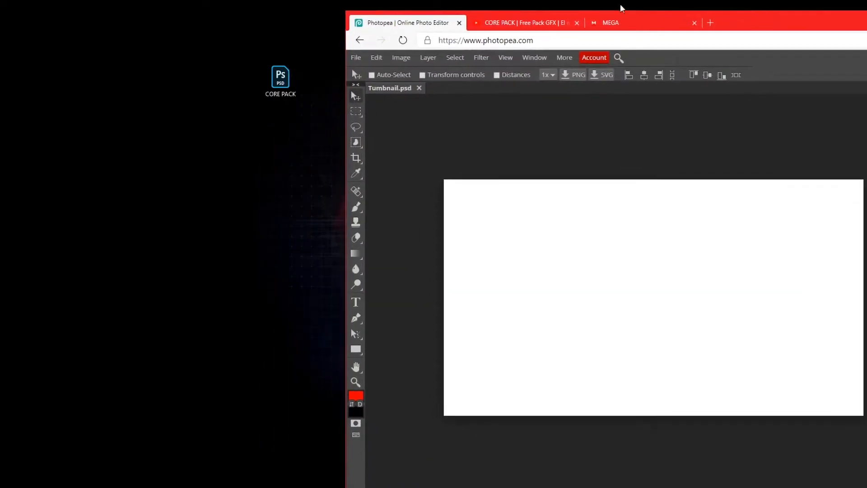
Open the CORE PACK PSD file from the Desktop folder in Photopea
left_click(355, 58)
left_click(373, 88)
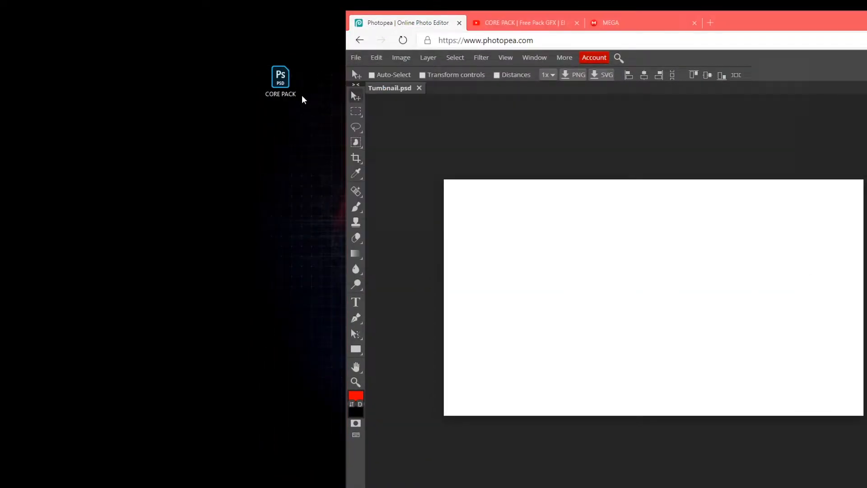
left_click(382, 111)
left_click(386, 135)
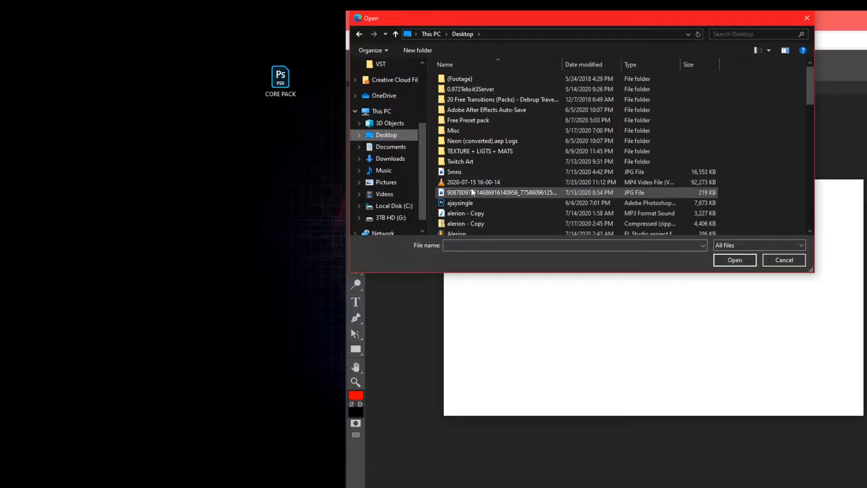
scroll(496, 213, "down", 13)
scroll(487, 210, "down", 2)
double_click(490, 215)
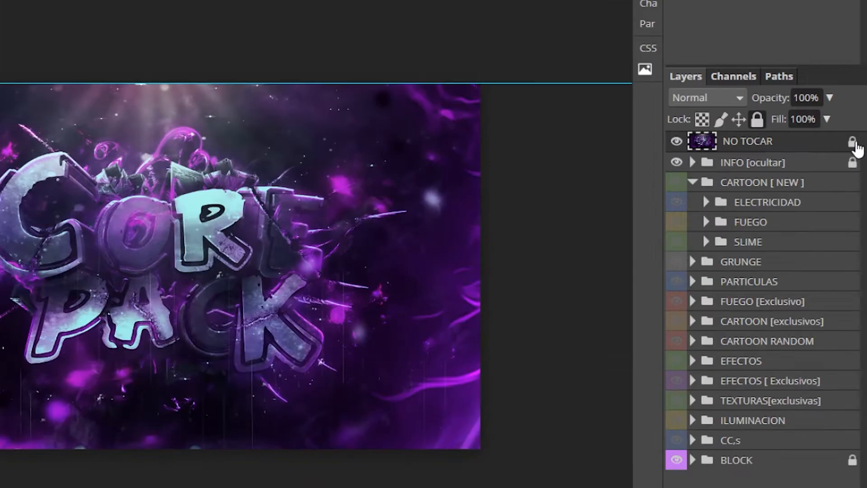
Unlock and delete the NO TOCAR layer and the INFO [ocultar] and BLOCK groups
left_click(777, 178)
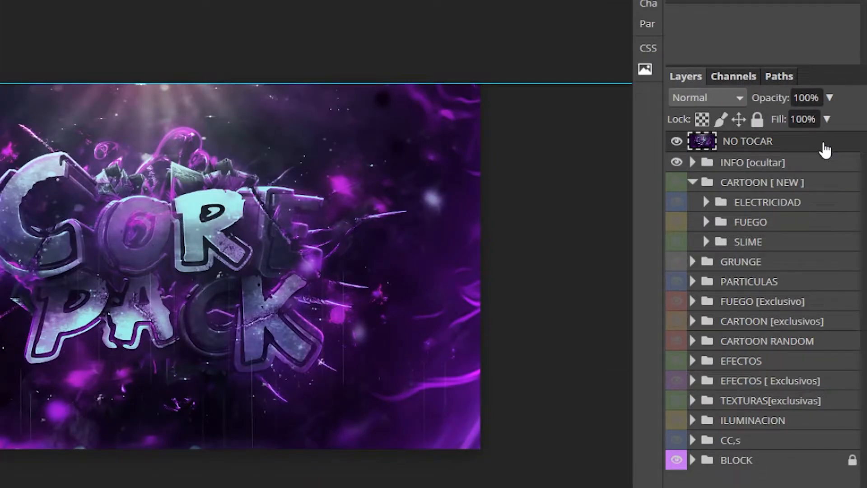
key("Delete")
key("Delete")
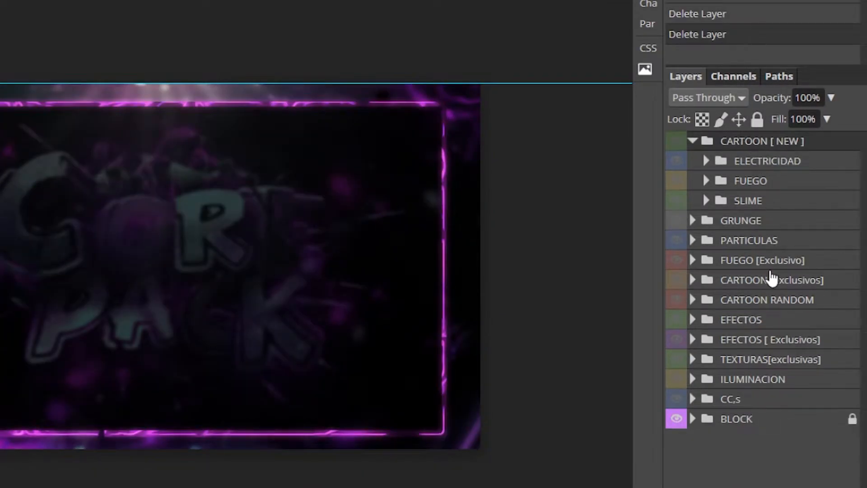
left_click(852, 418)
key("Delete")
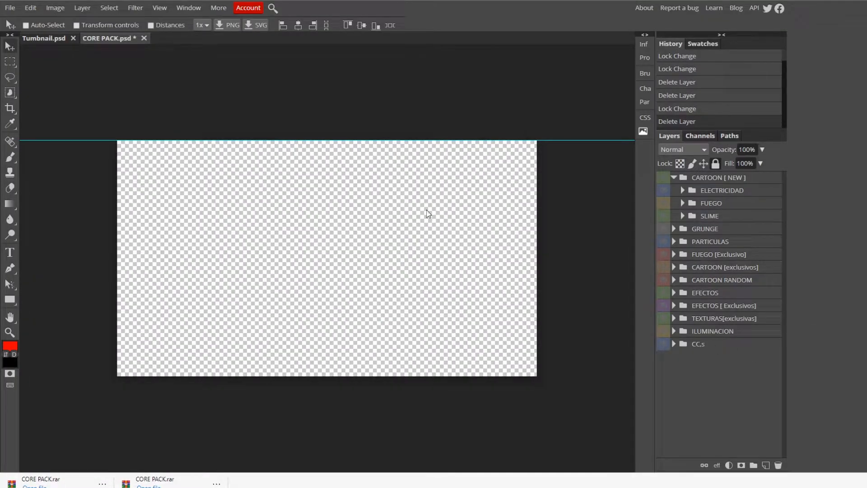
Check the canvas width and height of the CORE PACK document
left_click(136, 8)
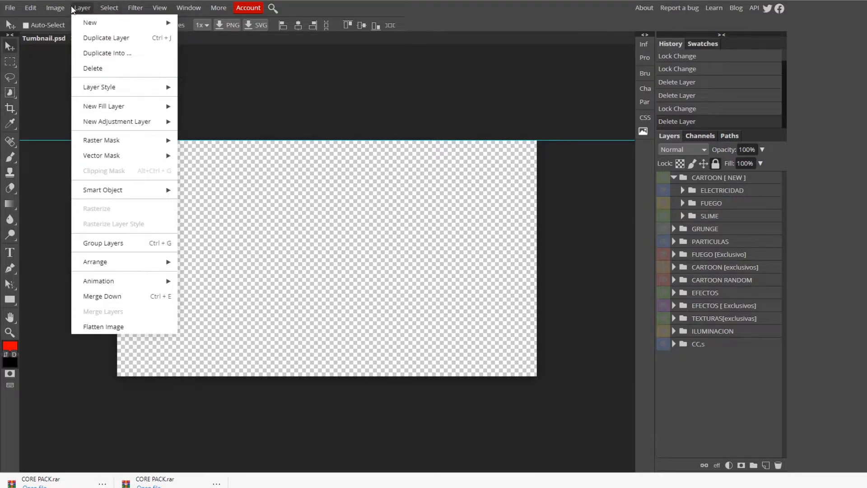
left_click(73, 105)
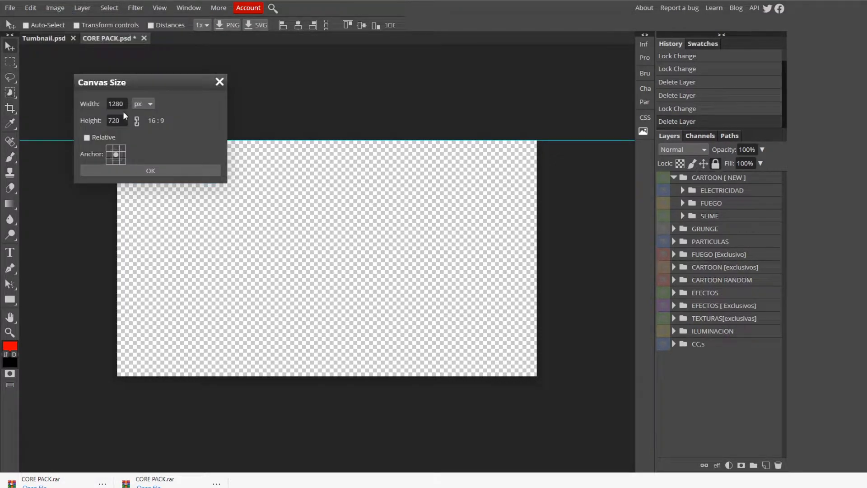
double_click(122, 120)
left_click(178, 170)
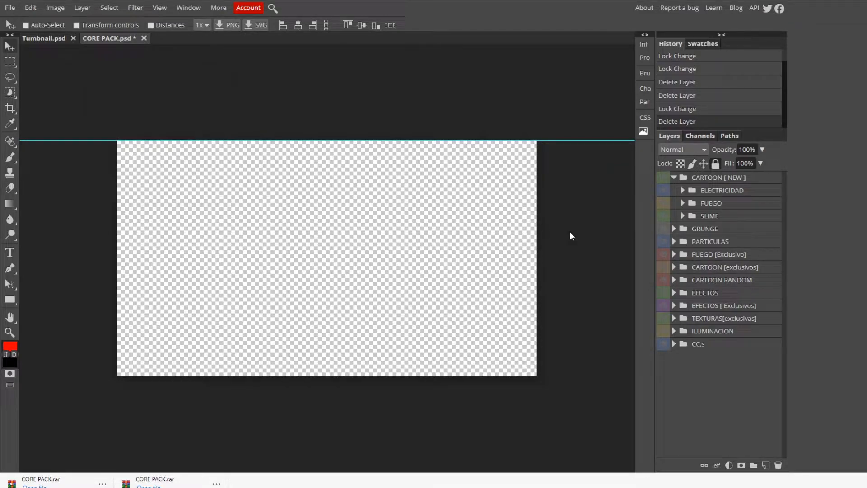
Expand the CARTOON RANDOM group and preview its effect layer 9 on the canvas
left_click(672, 280)
scroll(675, 284, "down", 3)
scroll(675, 284, "up", 3)
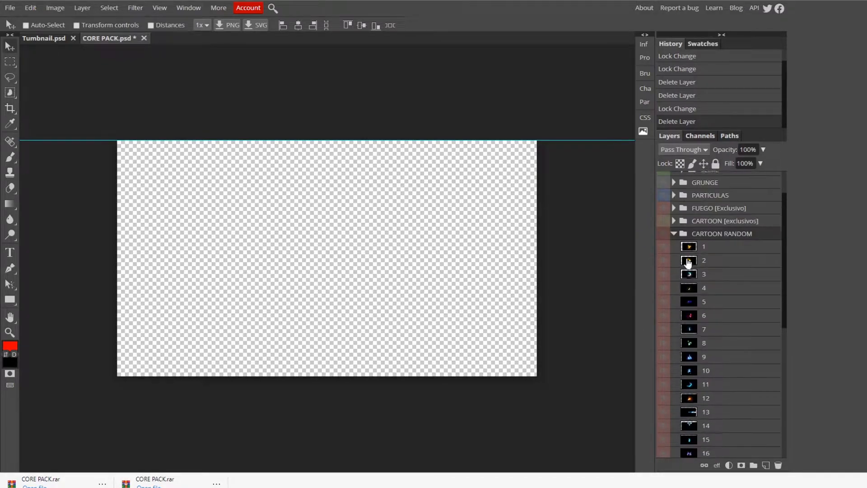
scroll(673, 284, "down", 3)
left_click(664, 274)
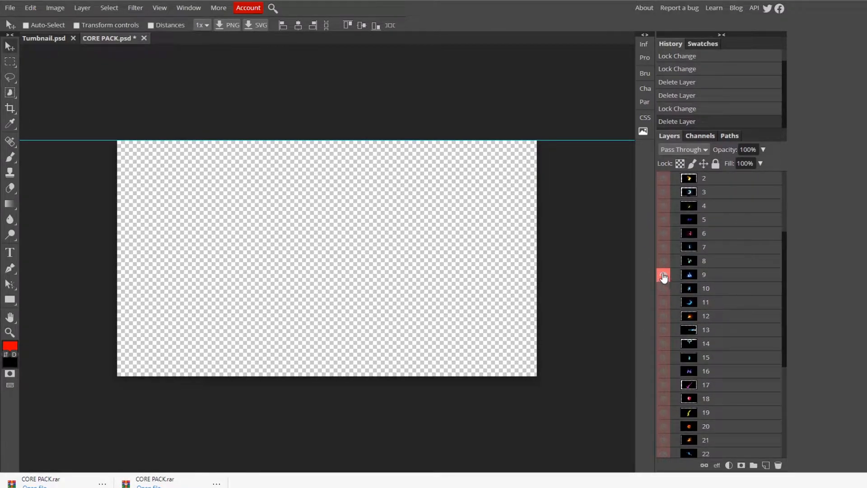
scroll(663, 278, "up", 3)
left_click(664, 280)
scroll(661, 289, "down", 2)
scroll(660, 305, "up", 2)
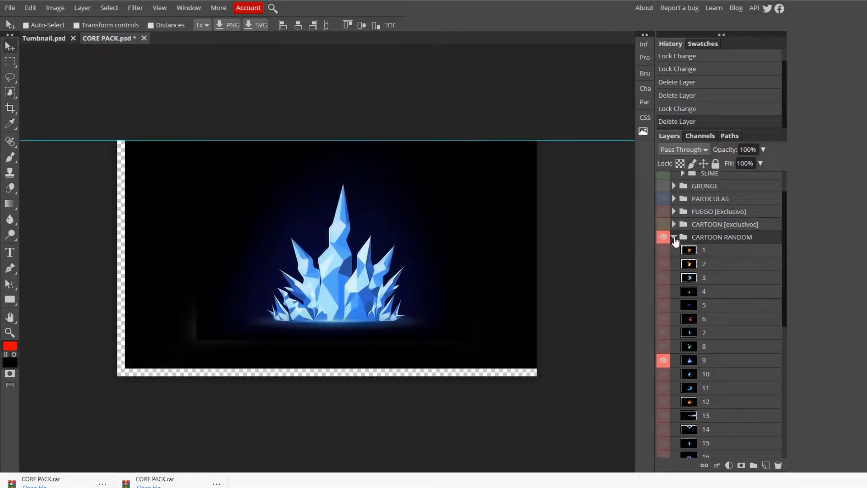
Hide layer 9, preview layers 7, 5 and 4 one at a time, and collapse the CARTOON RANDOM group
left_click(663, 360)
left_click(663, 333)
left_click(663, 332)
left_click(663, 305)
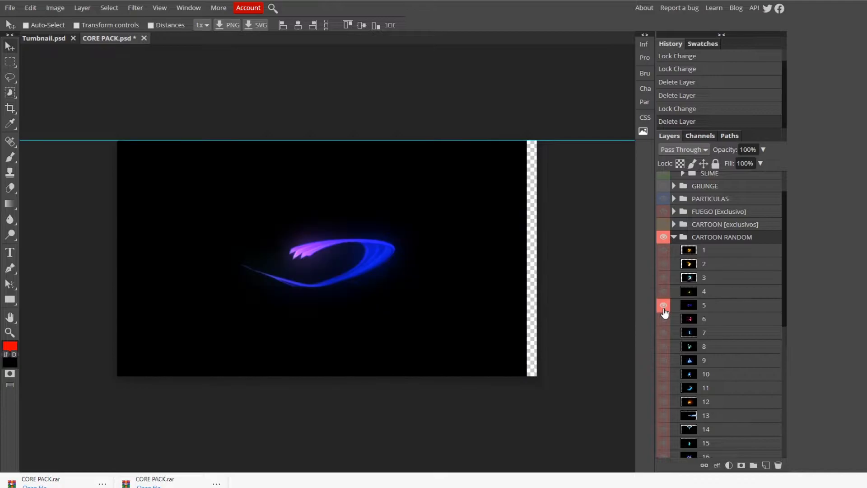
left_click(663, 304)
left_click(663, 291)
left_click(663, 291)
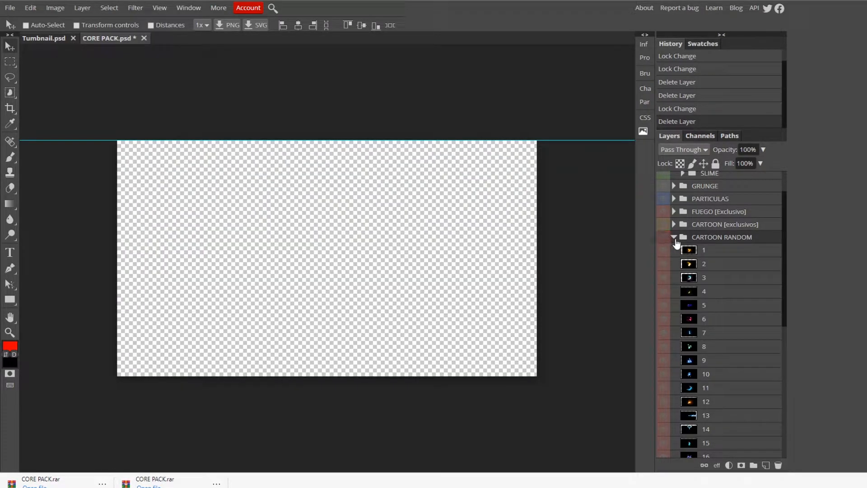
left_click(674, 237)
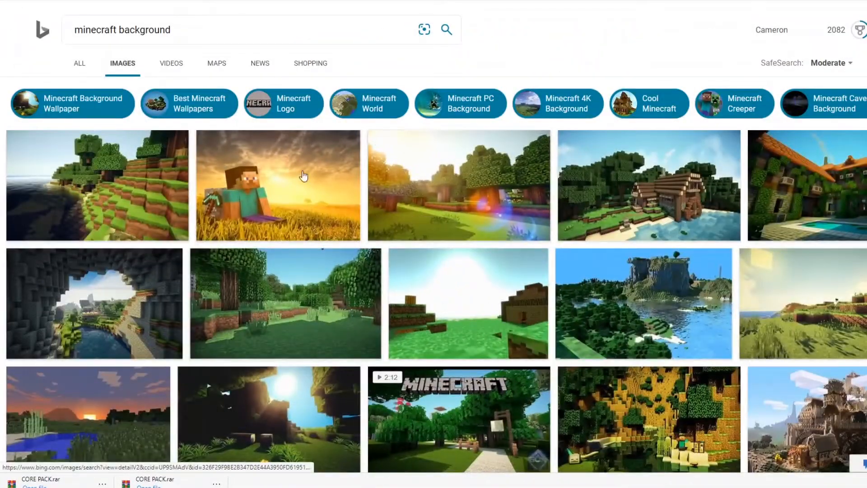
Pick the sunny grassy-hill picture from the Minecraft background image results and copy the full image
scroll(406, 181, "down", 2)
scroll(678, 158, "down", 2)
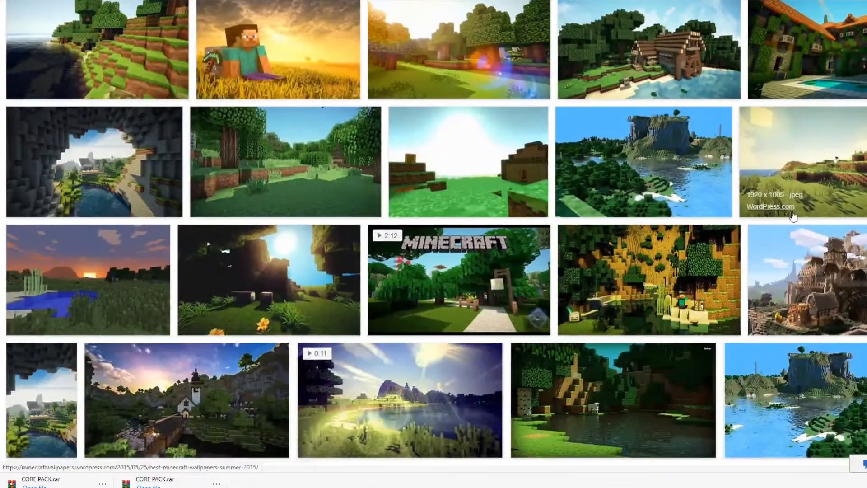
left_click(831, 164)
right_click(266, 183)
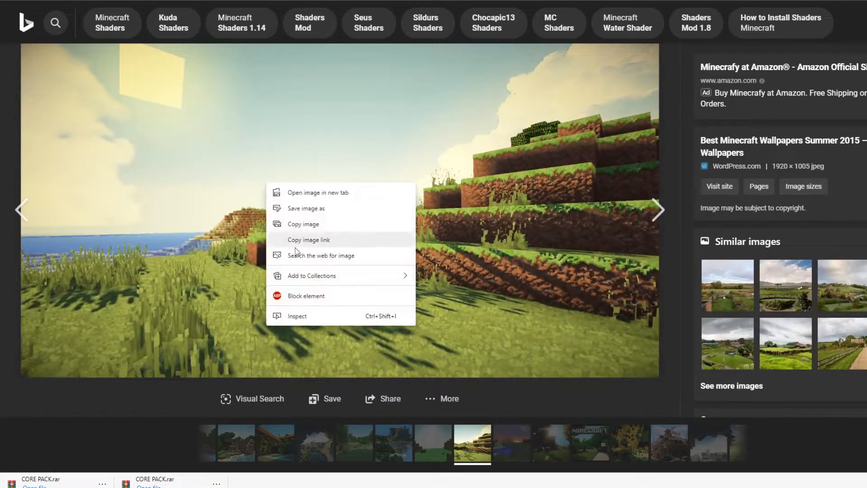
left_click(328, 225)
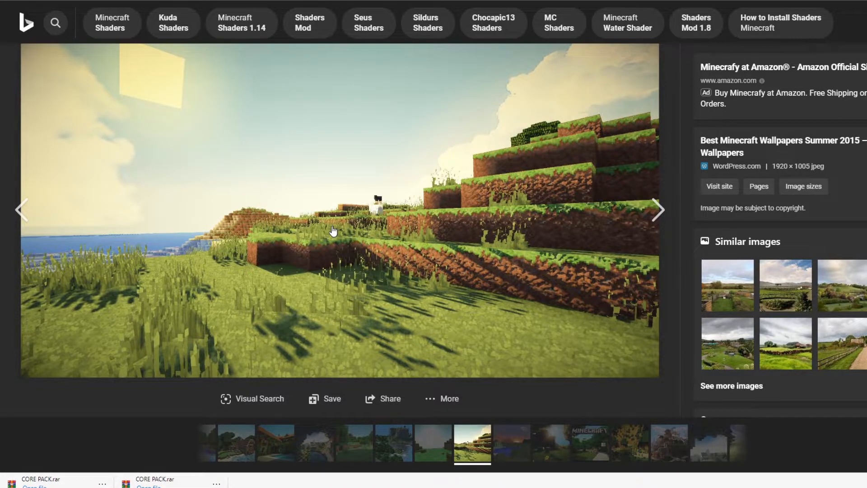
Switch back to Photopea and paste the copied Minecraft image into CORE PACK.psd, allowing clipboard access
key("ctrl+Tab")
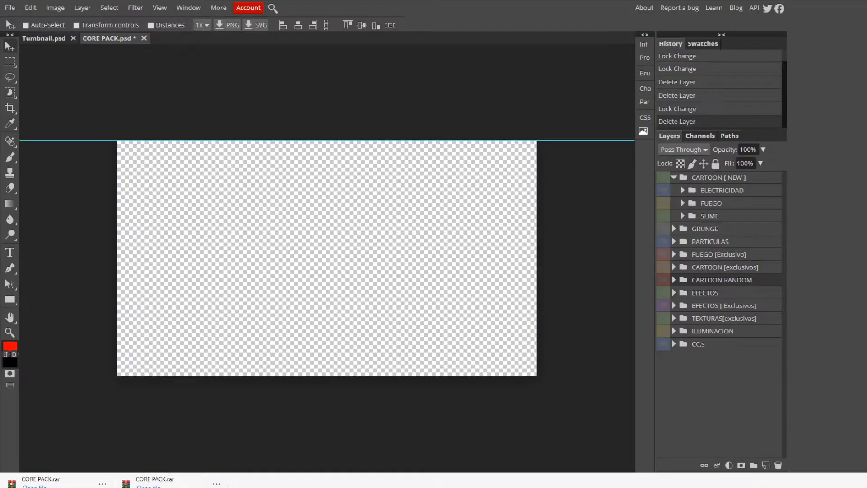
key("ctrl+v")
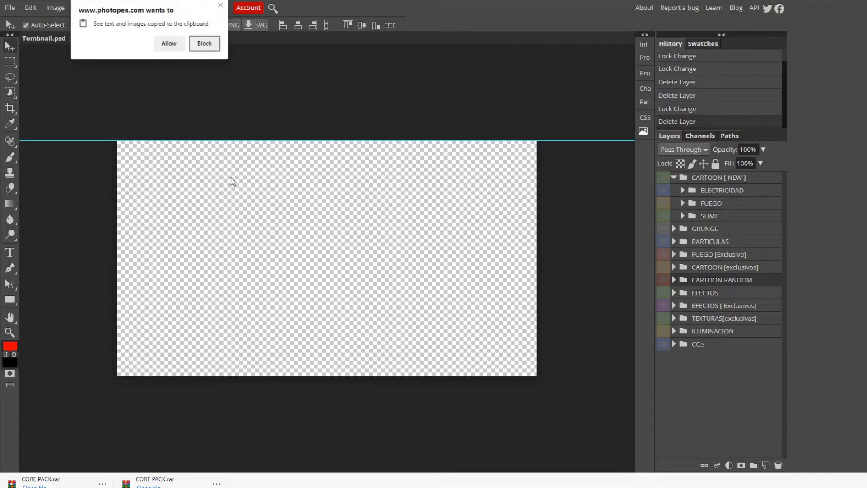
left_click(169, 43)
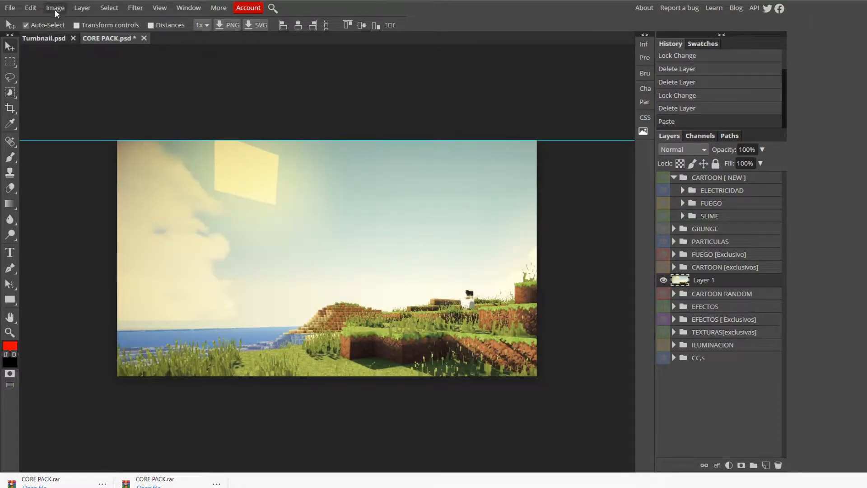
Scale the pasted Minecraft background to about 75% with Free Transform and position it to fill the whole canvas
left_click_drag(321, 225, 251, 176)
left_click_drag(324, 303, 215, 375)
left_click(30, 8)
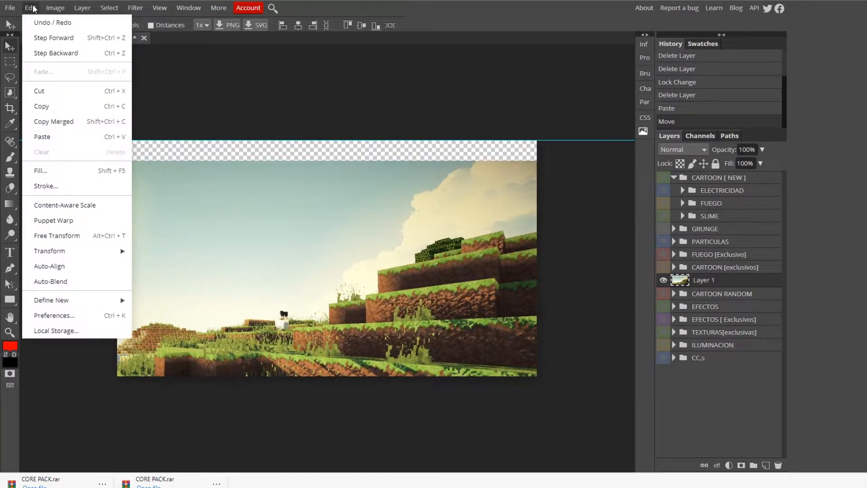
left_click(89, 235)
left_click_drag(170, 237, 404, 254)
left_click_drag(166, 177, 319, 256)
left_click_drag(410, 319, 218, 205)
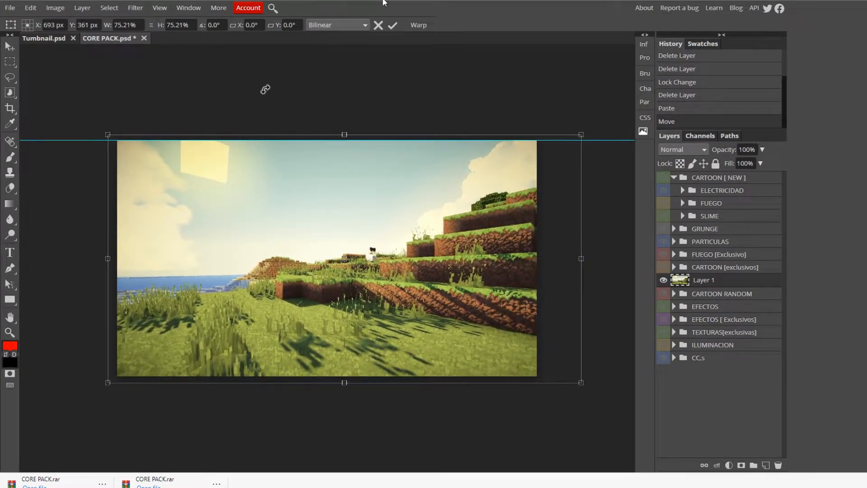
left_click(392, 26)
left_click_drag(451, 302, 449, 301)
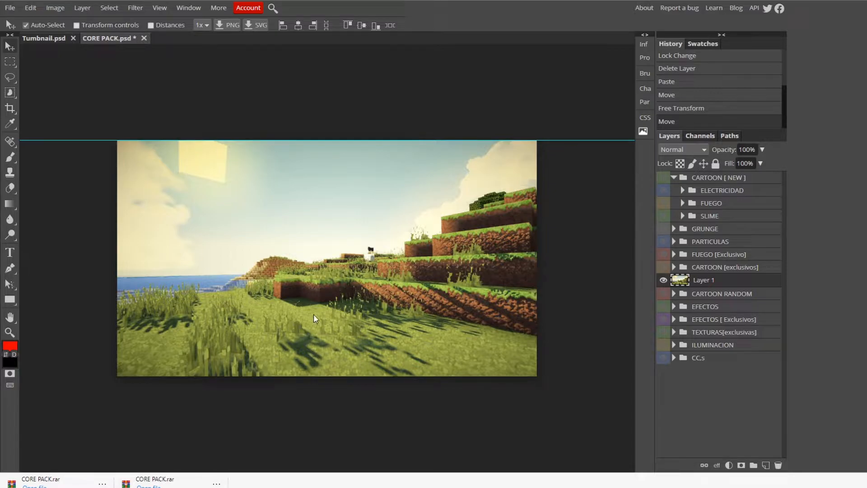
Add a 150 px text layer reading MINECRAFT over the sky of the background image
key("t")
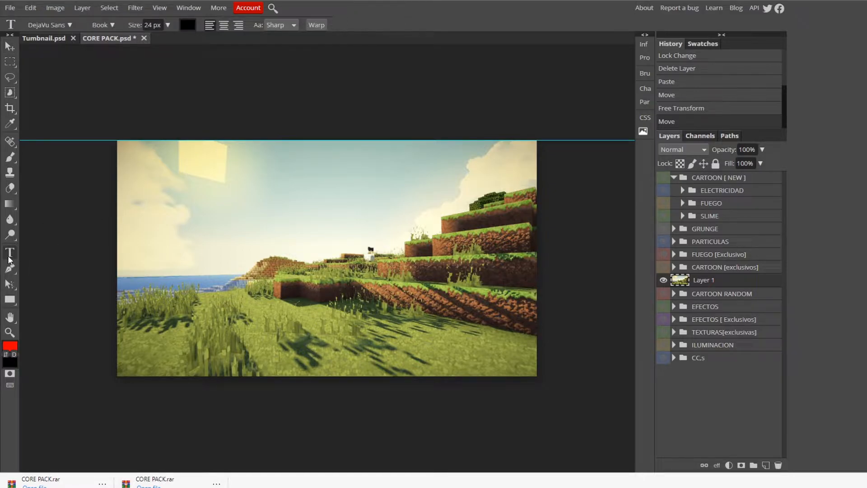
left_click(280, 195)
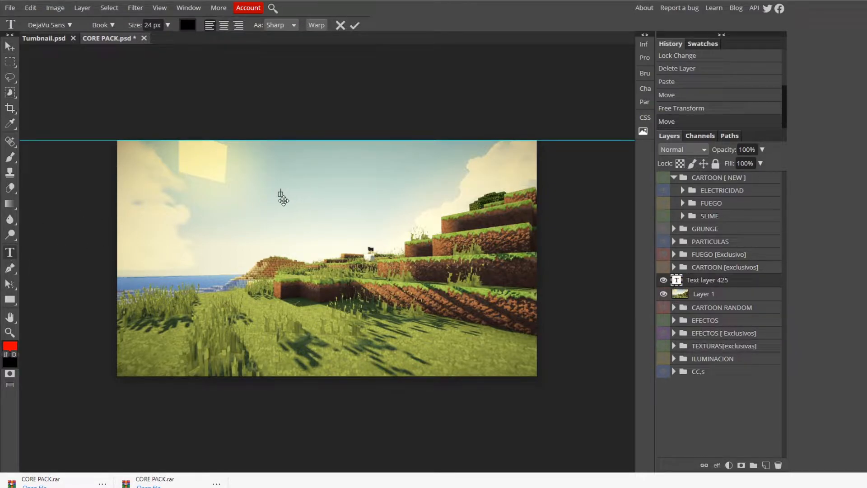
left_click(167, 25)
left_click_drag(155, 37, 261, 36)
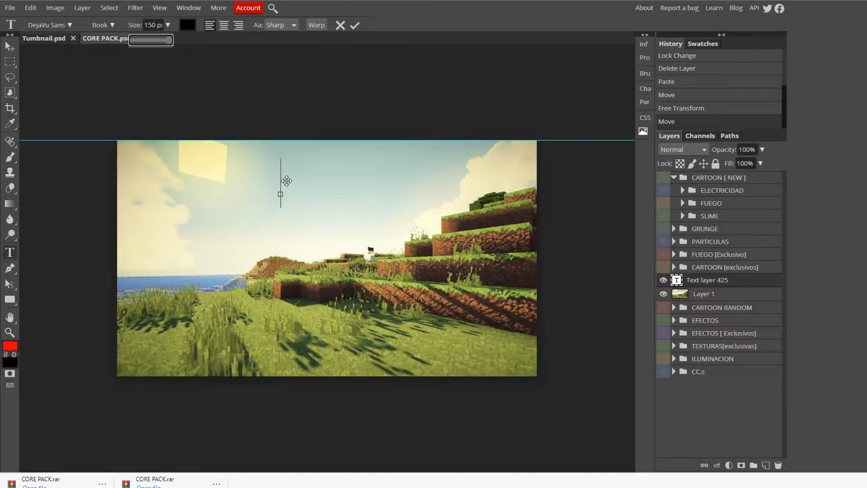
type("MINBE")
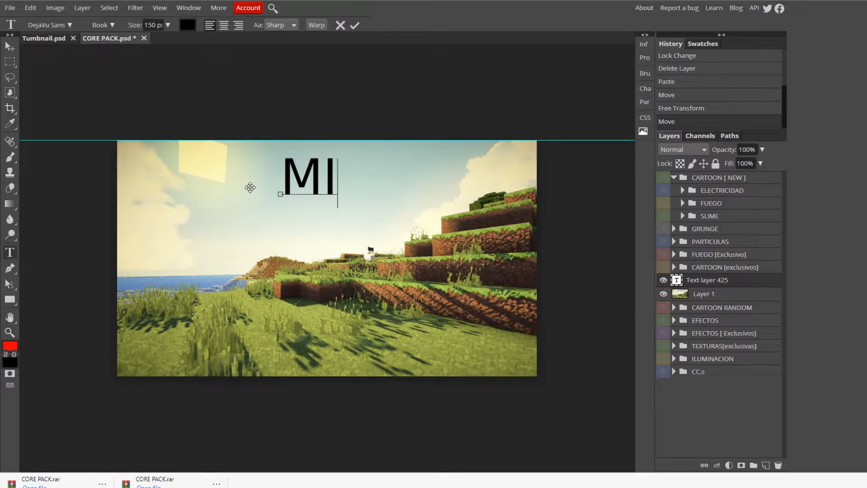
key("BackSpace")
key("BackSpace")
type("ECRAFT")
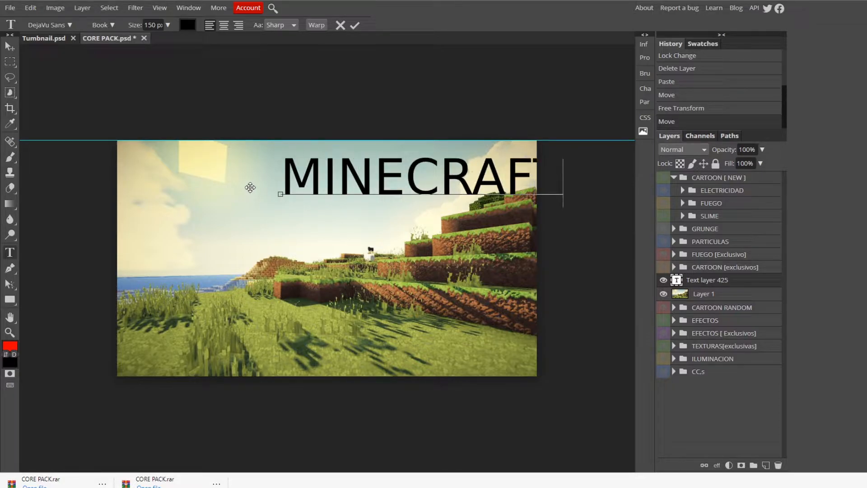
Move the MINECRAFT text to the horizontal middle of the canvas, just above the horizon
left_click(9, 45)
left_click_drag(374, 176, 274, 212)
double_click(274, 212)
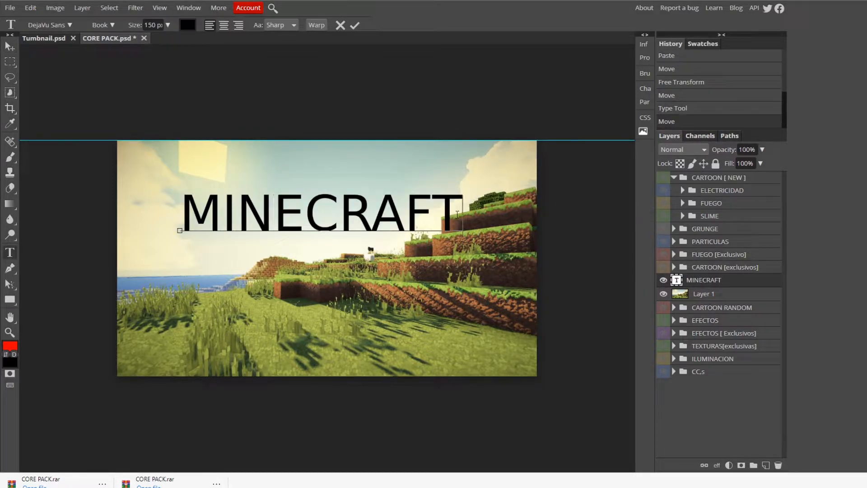
left_click(354, 25)
left_click_drag(355, 217, 358, 215)
left_click_drag(305, 191, 327, 212)
Add a second text layer reading THUMBNAIL over the grass and line it up beneath MINECRAFT
left_click(10, 252)
left_click(233, 327)
type("t")
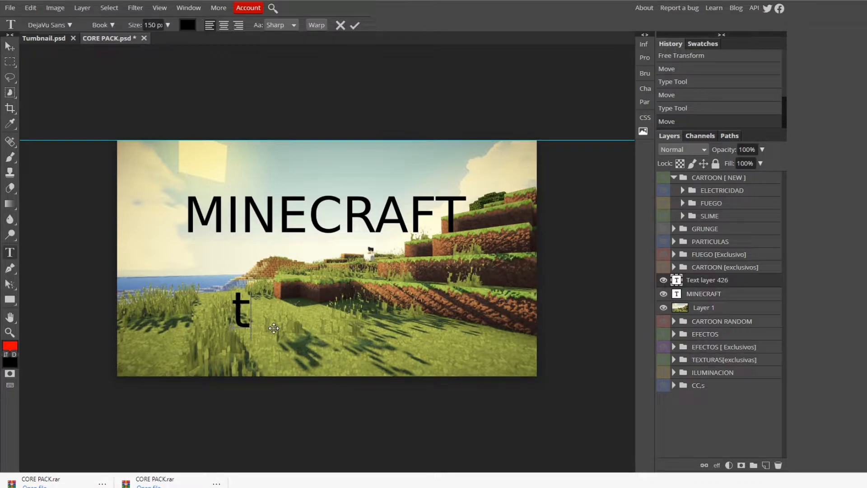
type("humb")
key("BackSpace")
key("BackSpace")
key("BackSpace")
key("BackSpace")
key("BackSpace")
type("T")
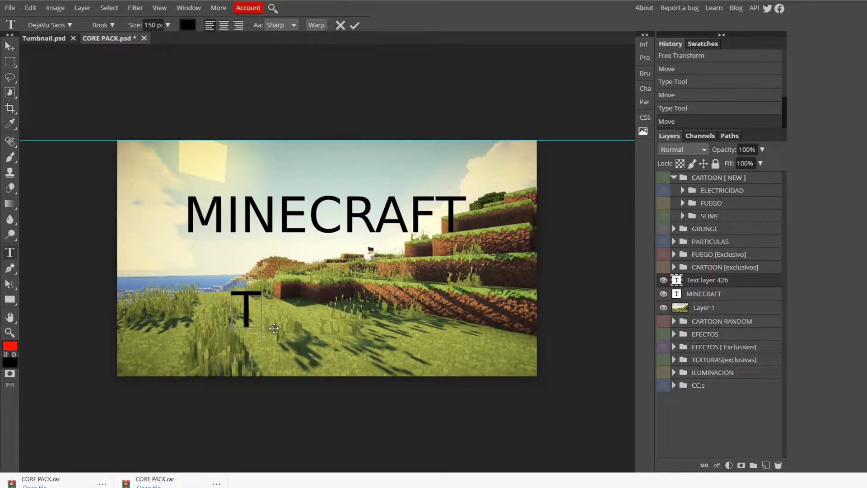
type("HUMBNAIL")
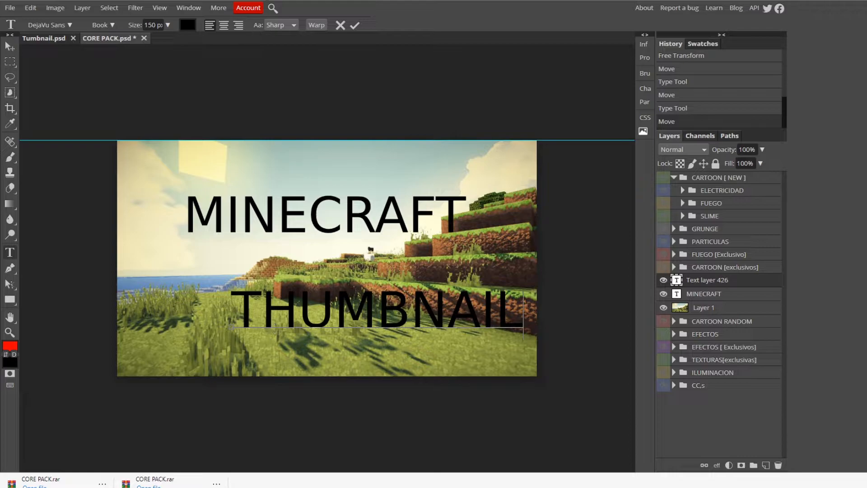
left_click(355, 25)
key("v")
left_click_drag(350, 285, 312, 310)
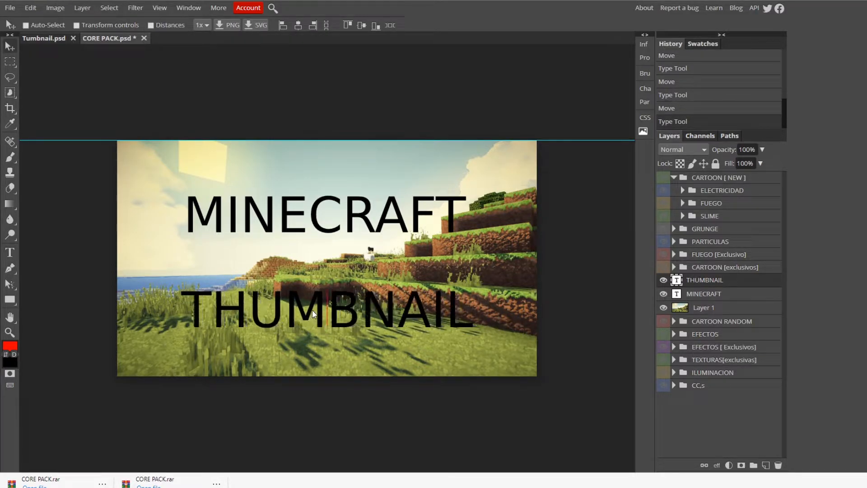
Change the font of the MINECRAFT text to Candal
double_click(219, 220)
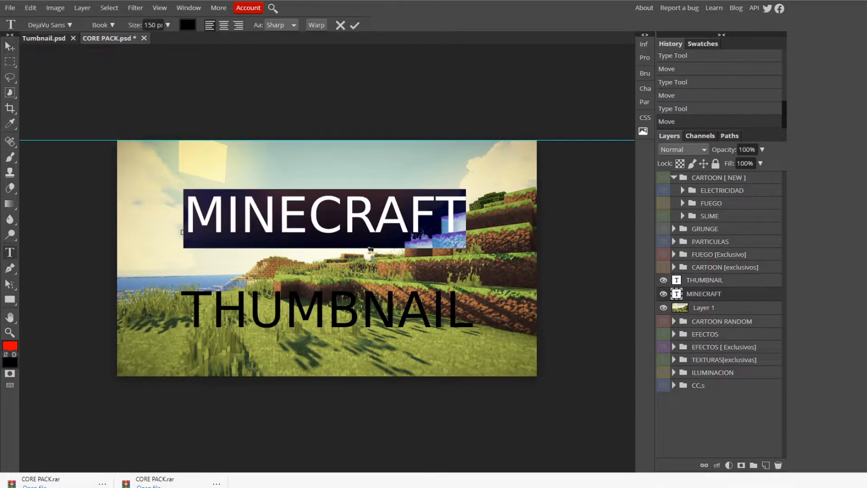
left_click(57, 28)
scroll(85, 168, "down", 5)
scroll(140, 182, "up", 3)
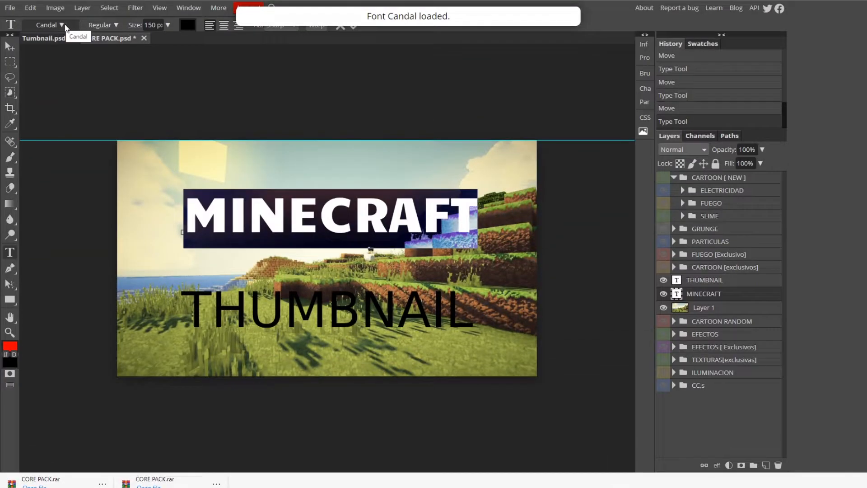
left_click(51, 25)
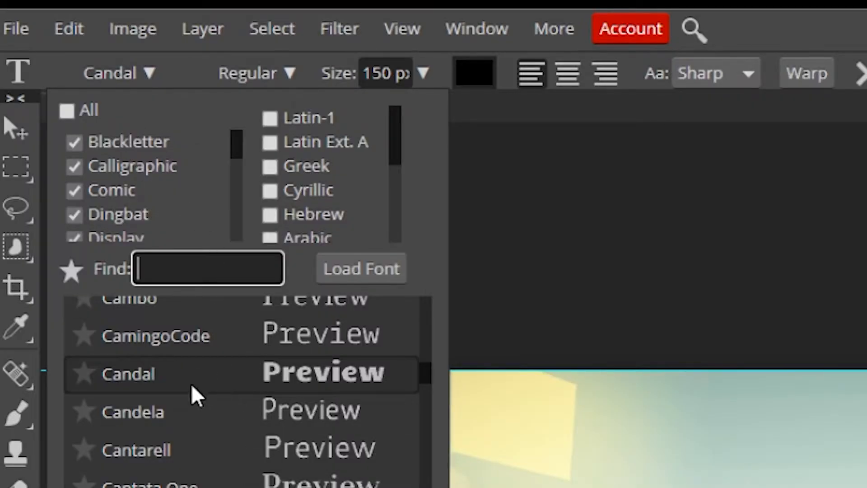
left_click(354, 26)
left_click(354, 26)
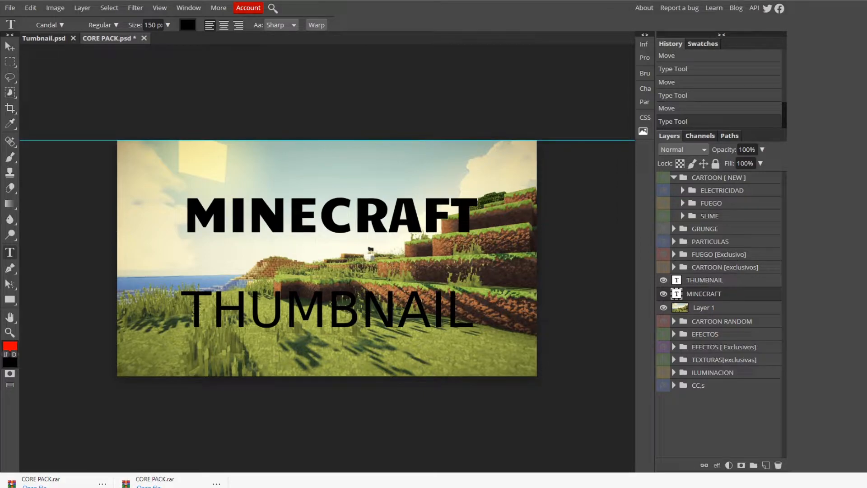
Change the font of the THUMBNAIL text to Candal as well and nudge the word slightly upward
left_click_drag(195, 306, 526, 308)
left_click(60, 23)
type("cand")
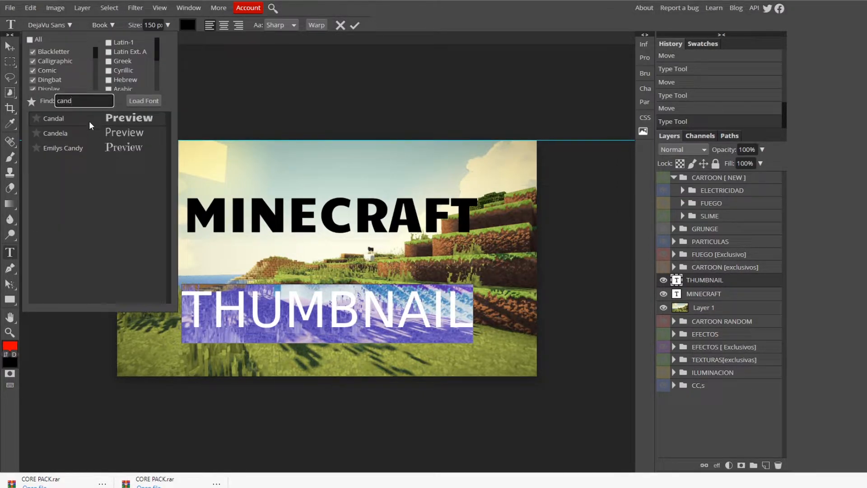
left_click(89, 121)
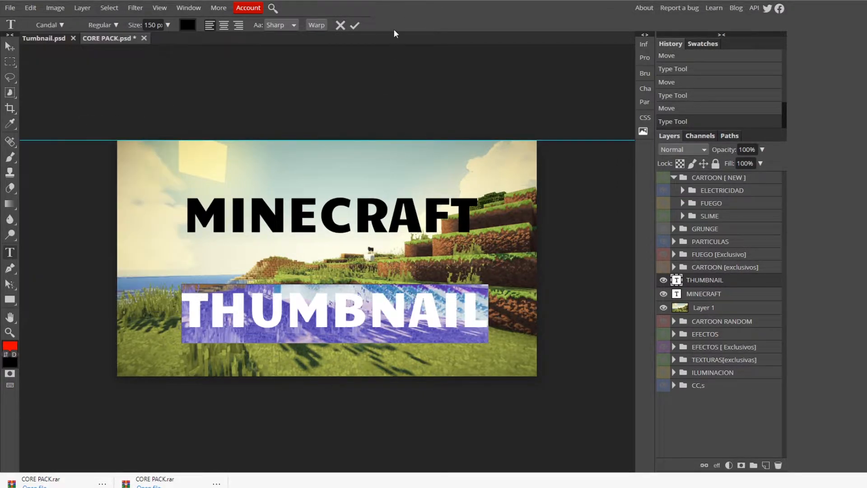
left_click(355, 26)
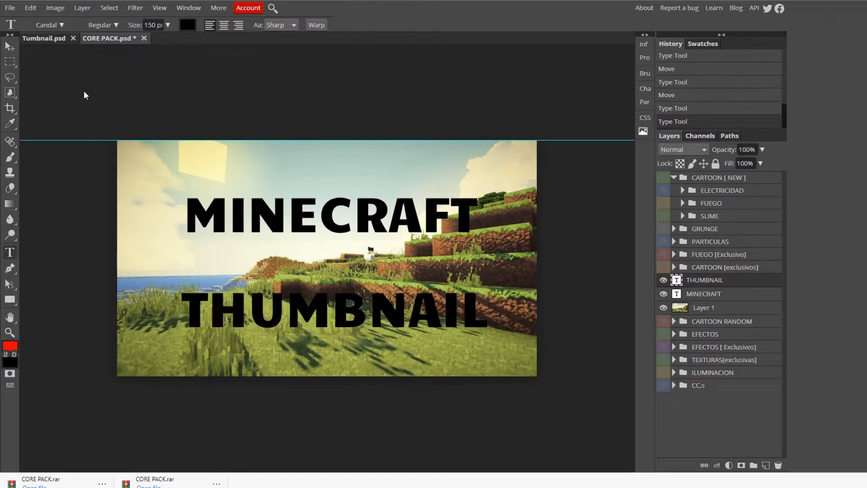
left_click(10, 47)
left_click_drag(375, 317, 372, 311)
Warp the MINECRAFT text with the Arc style at a 22% bend
double_click(264, 212)
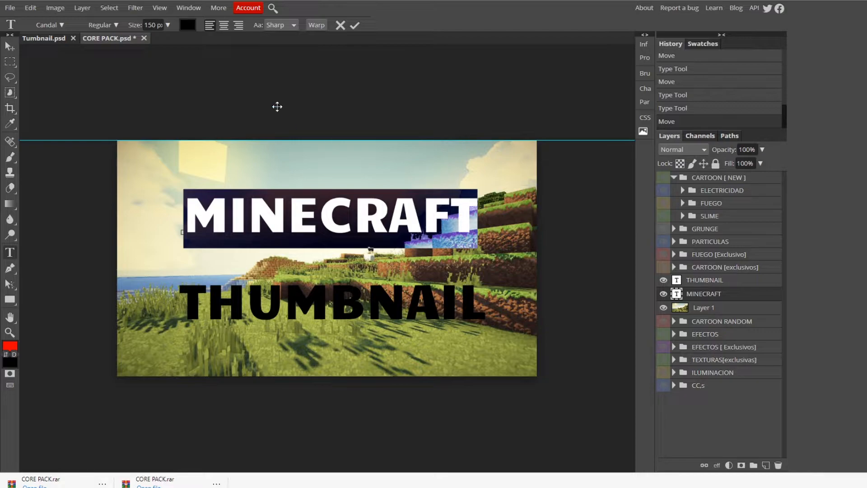
left_click(316, 25)
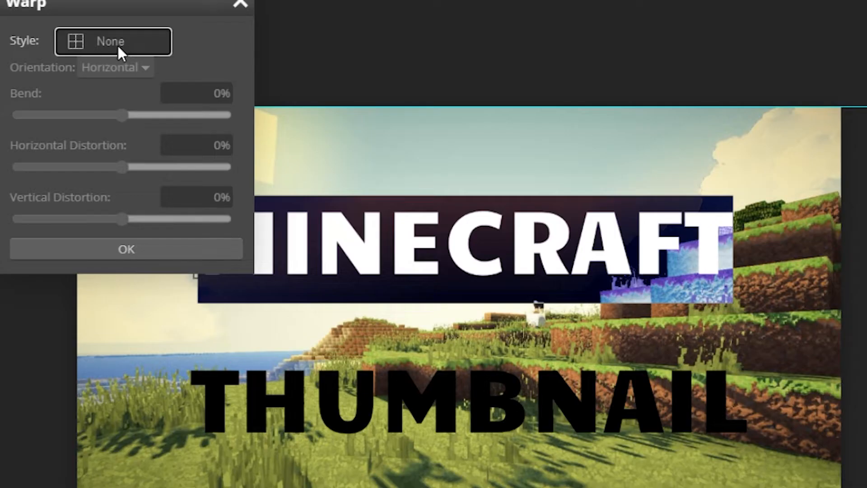
left_click(137, 105)
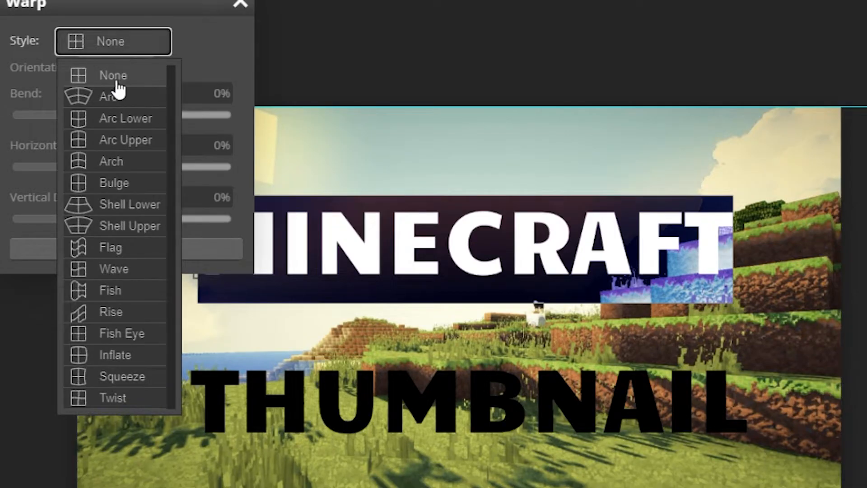
left_click(115, 96)
left_click_drag(175, 115, 144, 127)
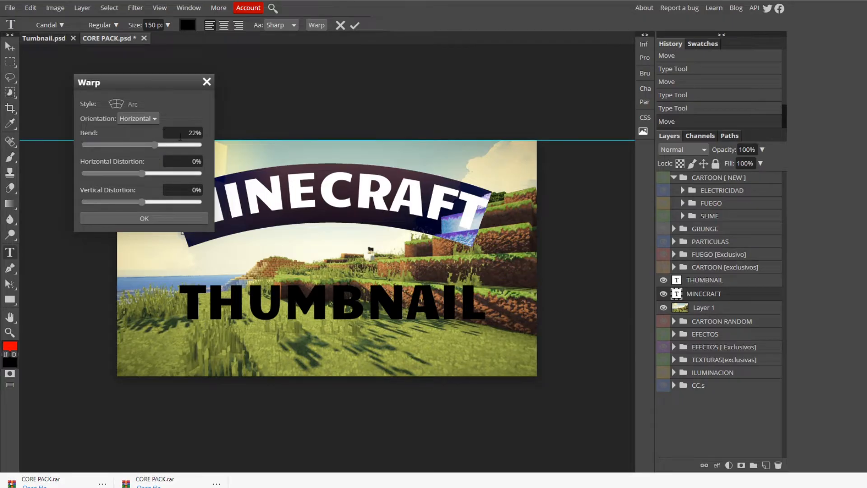
left_click(157, 221)
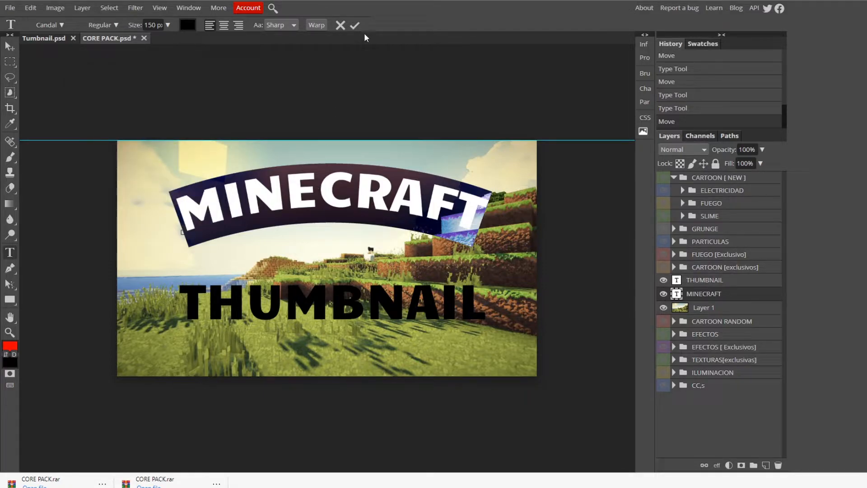
left_click(355, 25)
Warp the THUMBNAIL text with the Arc style at a -13% bend and move it slightly upward
double_click(338, 291)
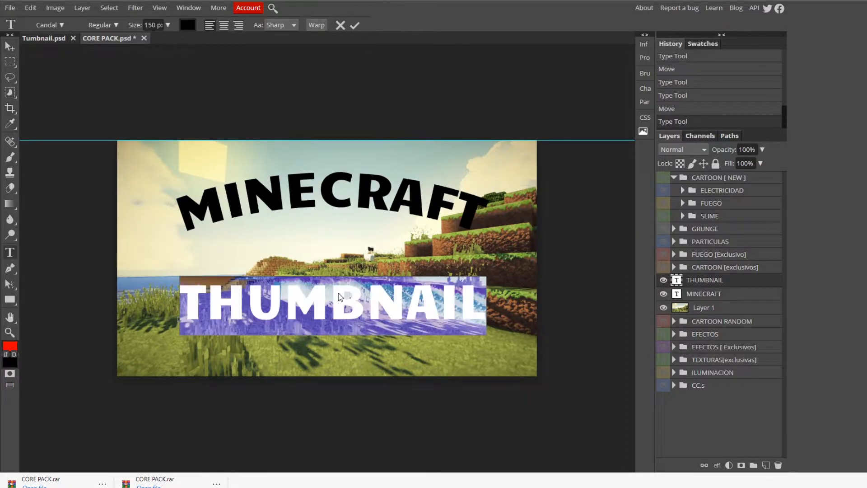
left_click(316, 25)
left_click(136, 104)
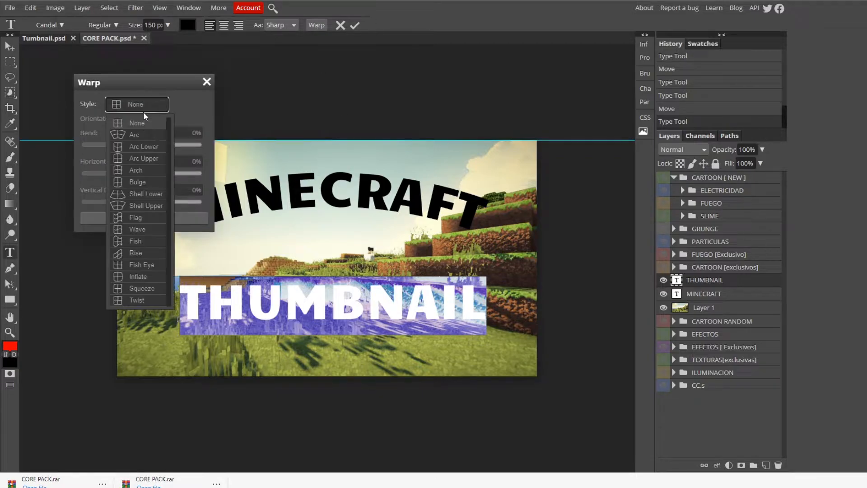
left_click(144, 137)
left_click(151, 144)
left_click_drag(150, 148, 134, 151)
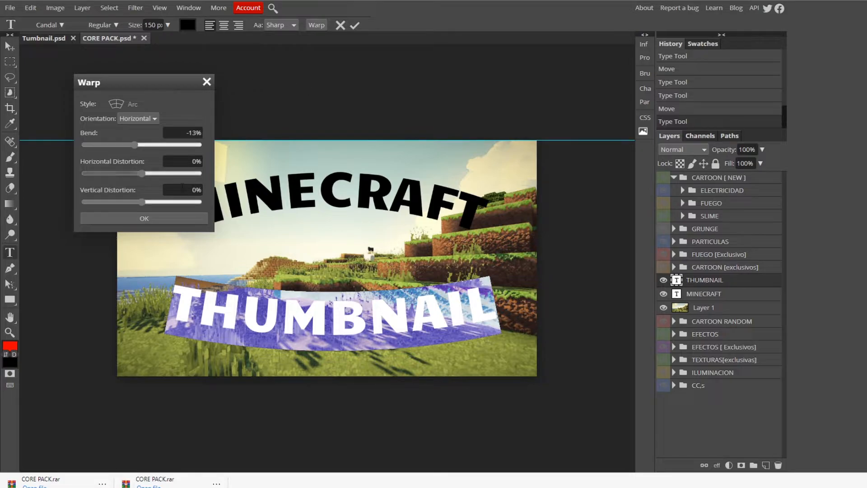
left_click(163, 219)
left_click(354, 26)
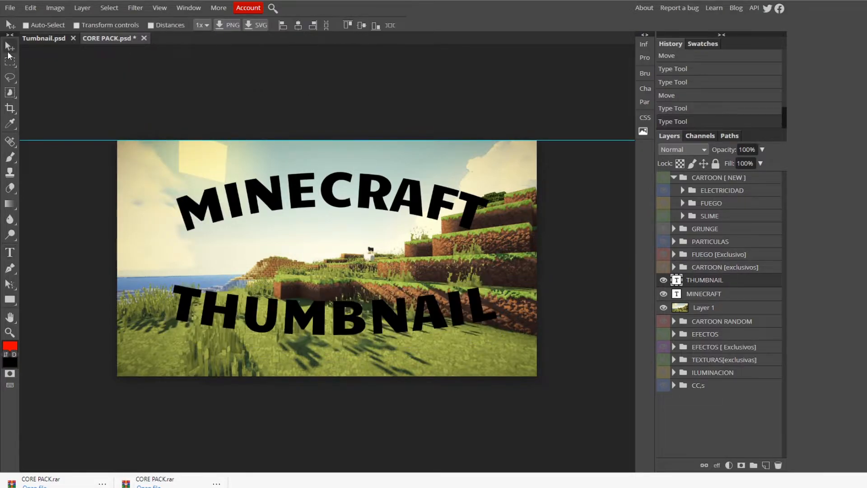
left_click_drag(342, 318, 343, 305)
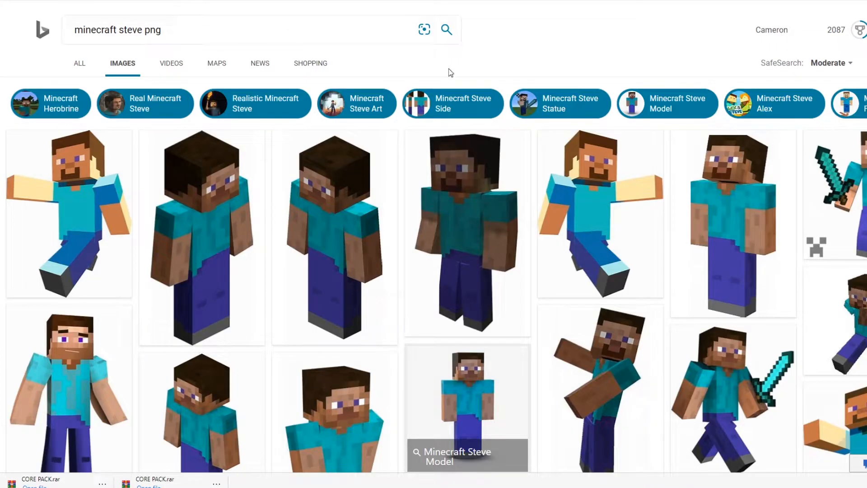
From the "minecraft steve png" image results, open the picture of Steve holding a diamond sword and copy the image
left_click(812, 170)
right_click(291, 209)
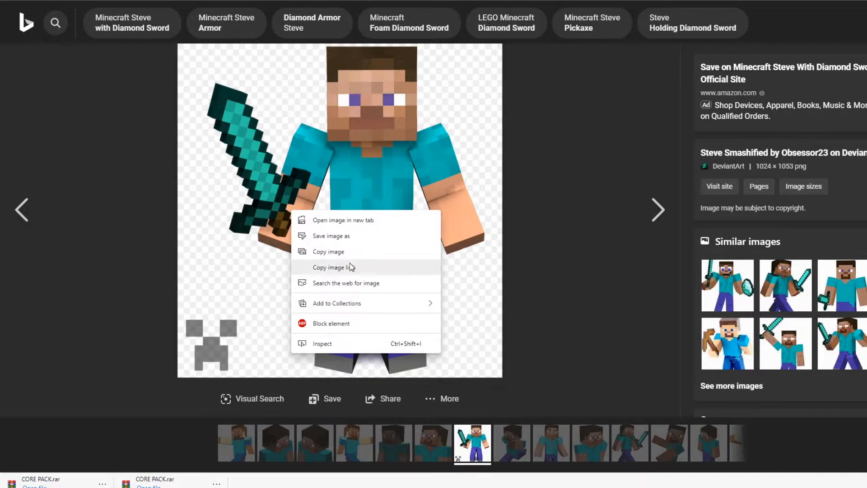
left_click(361, 253)
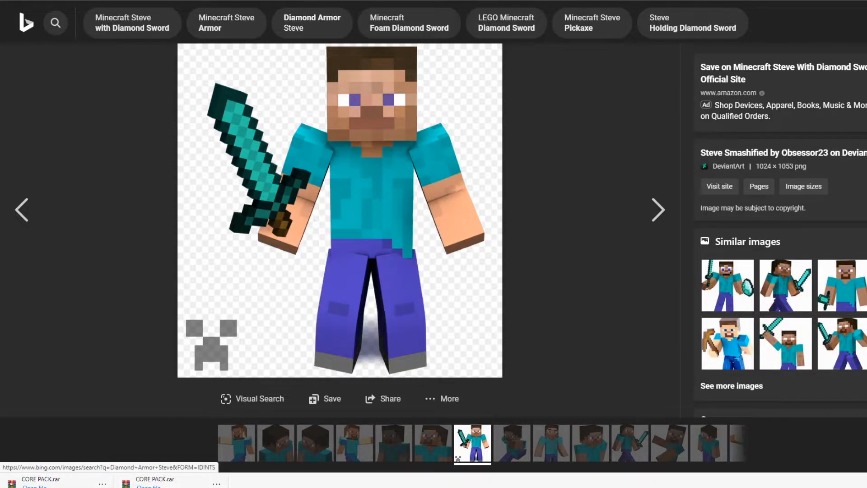
Switch back to Photopea, paste the Steve image into CORE PACK.psd and move it up so its grey creeper face lies within the canvas
key("ctrl+shift+Tab")
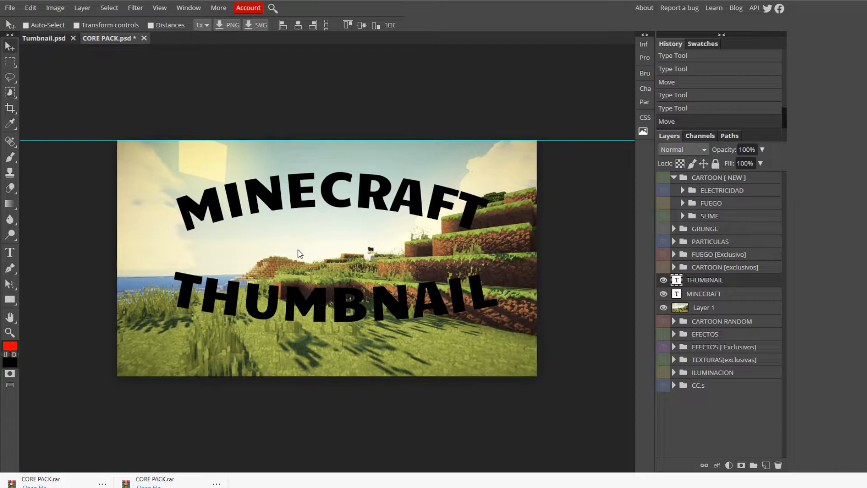
key("ctrl+v")
left_click_drag(332, 258, 373, 124)
left_click_drag(391, 222, 370, 188)
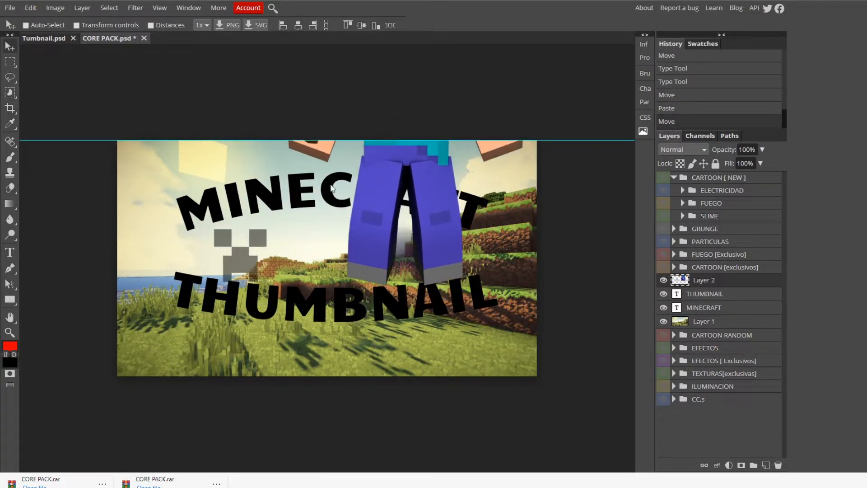
Lasso the grey creeper face on the Steve layer and delete it
left_click(10, 77)
mouse_move(212, 207)
left_mouse_down()
mouse_move(271, 348)
mouse_move(212, 188)
mouse_move(172, 280)
mouse_move(284, 226)
mouse_move(246, 188)
left_mouse_up()
key("Delete")
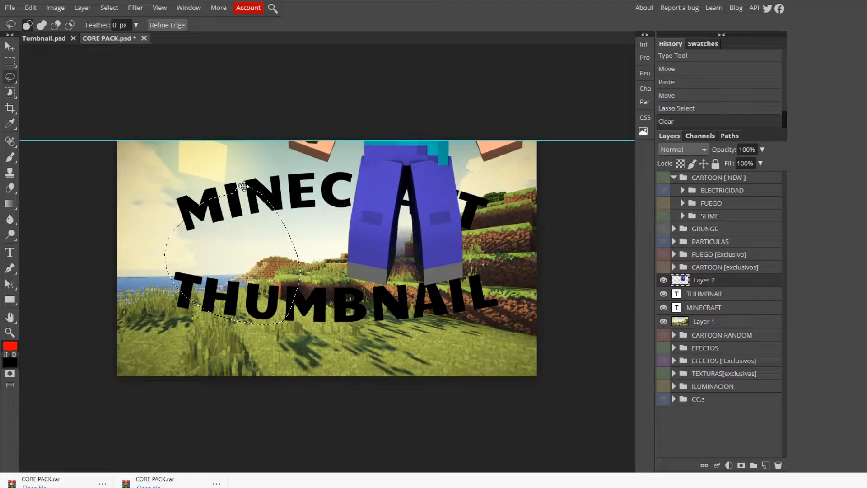
Clear the lasso selection and move the Steve image down so his head and torso lie in the middle of the canvas
key("ctrl+d")
left_click(10, 46)
mouse_move(397, 176)
left_mouse_down()
mouse_move(291, 330)
mouse_move(310, 391)
left_mouse_up()
double_click(675, 293)
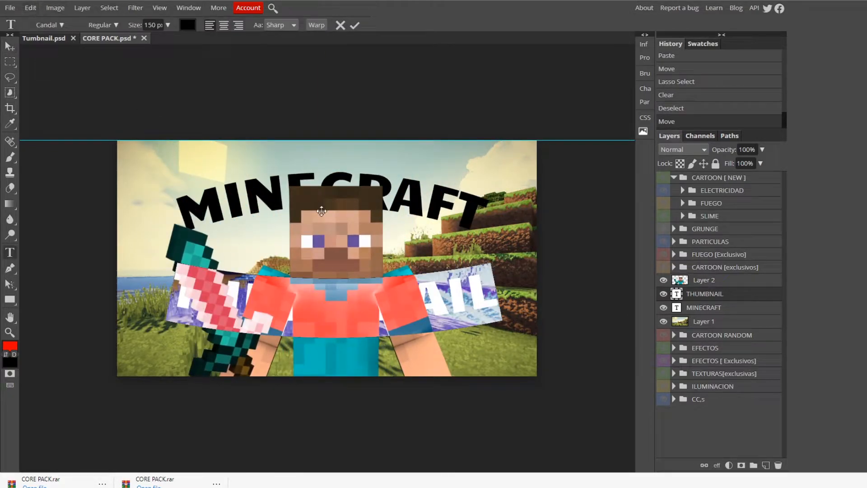
left_click(354, 26)
Free Transform the Steve layer to about 40% of its size and position him centrally between the MINECRAFT and THUMBNAIL words
left_click(30, 8)
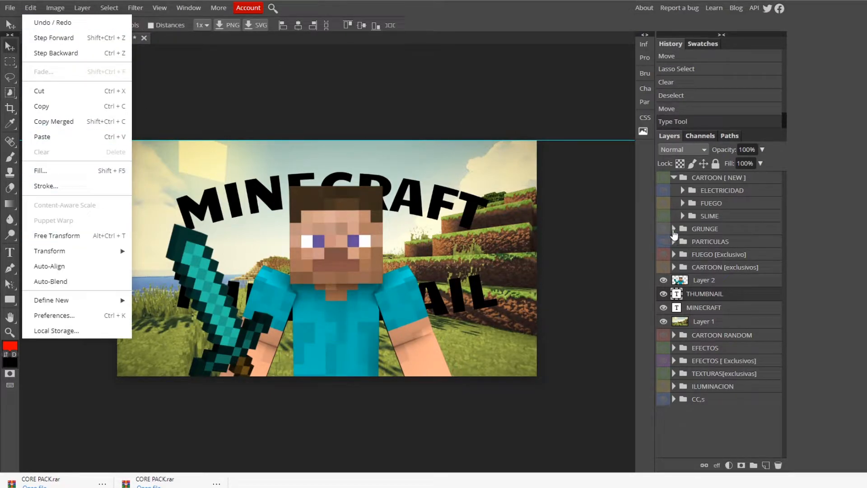
left_click(693, 271)
left_click(714, 283)
left_click(31, 8)
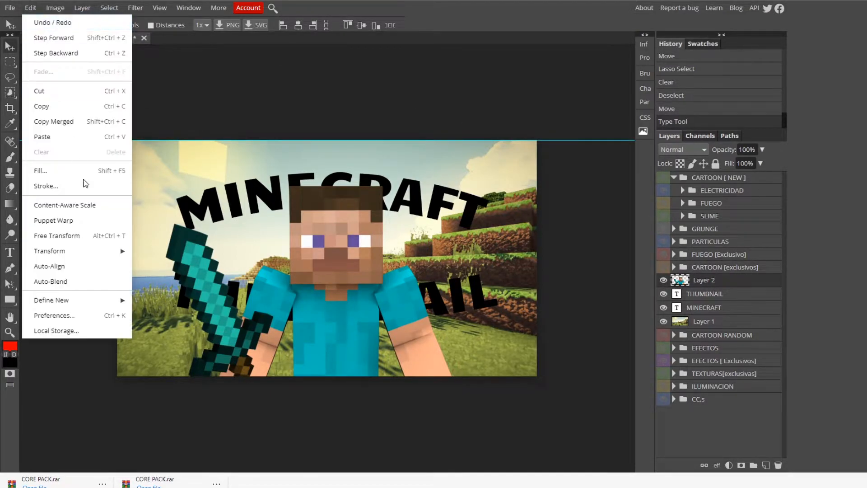
left_click(57, 235)
left_click_drag(163, 185, 289, 330)
left_click_drag(375, 380, 327, 212)
left_click_drag(274, 193, 273, 208)
left_click_drag(235, 174, 285, 233)
left_click_drag(315, 299, 287, 263)
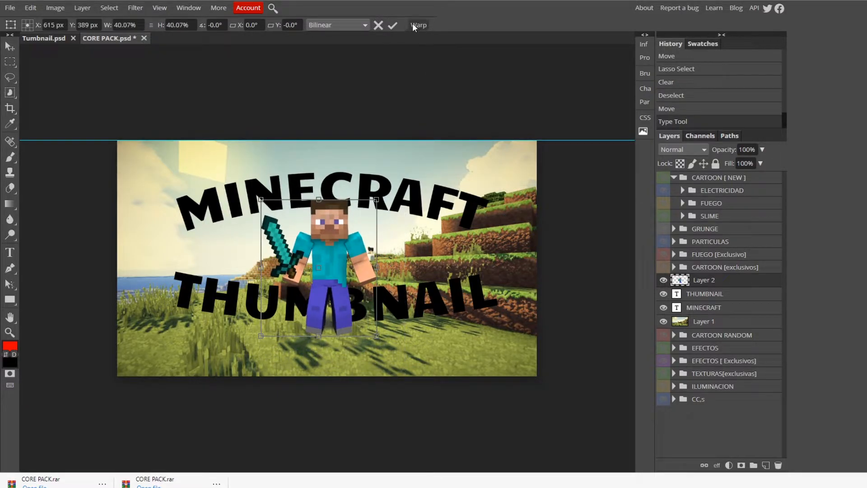
left_click(394, 25)
Move the Steve layer below the THUMBNAIL text layer and nudge Steve slightly on the canvas
left_click_drag(725, 281, 726, 307)
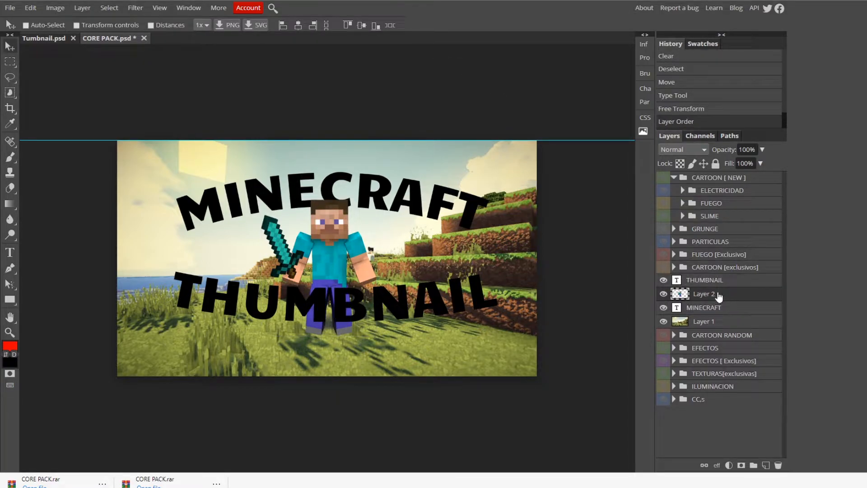
mouse_move(345, 244)
left_mouse_down()
mouse_move(336, 240)
mouse_move(347, 243)
mouse_move(341, 253)
left_mouse_up()
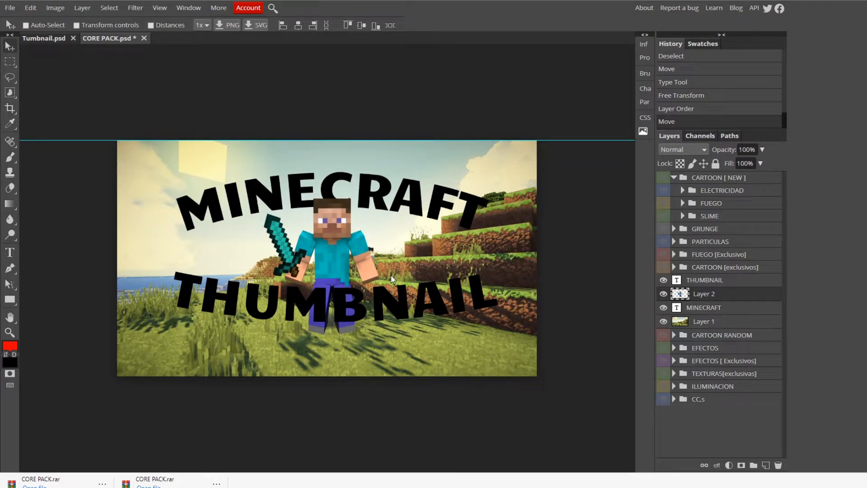
Add a linear Gradient Overlay to the MINECRAFT text layer with its scale set to 109%
double_click(760, 309)
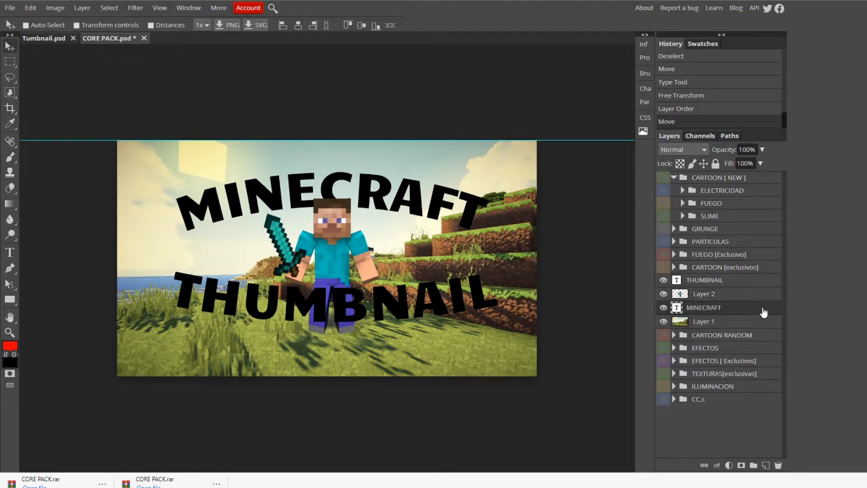
left_click_drag(460, 92, 751, 111)
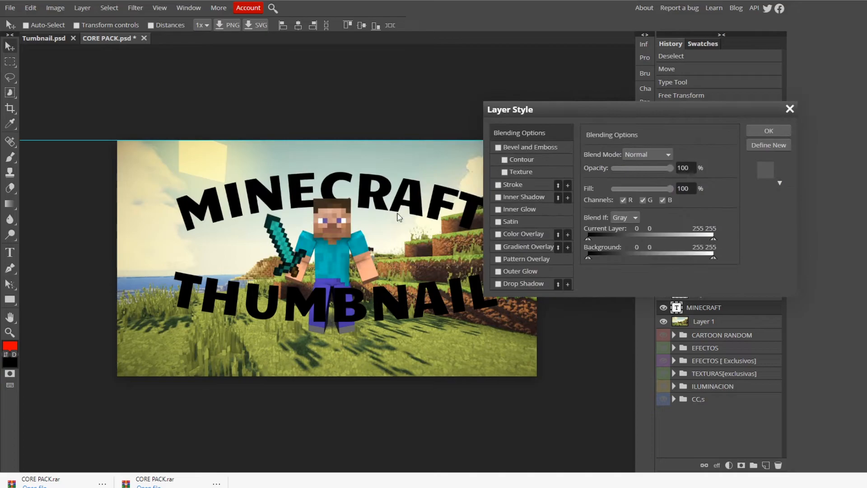
left_click(497, 246)
left_click(516, 246)
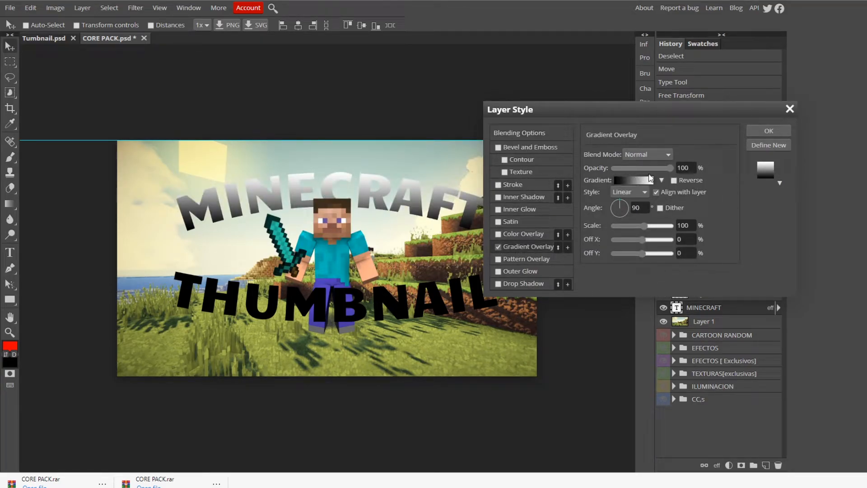
mouse_move(643, 226)
left_mouse_down()
mouse_move(654, 225)
mouse_move(645, 223)
left_mouse_up()
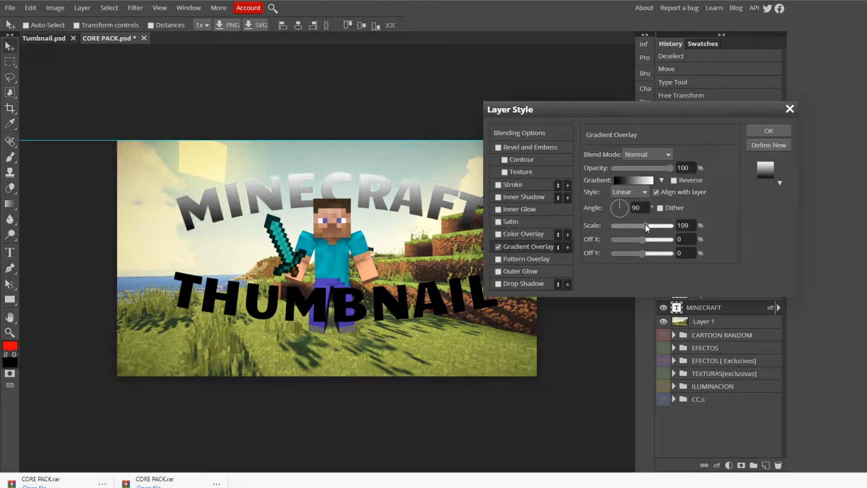
Edit the MINECRAFT overlay gradient, placing the white stop at 58% and changing the black stop to grey 858585
left_click(632, 179)
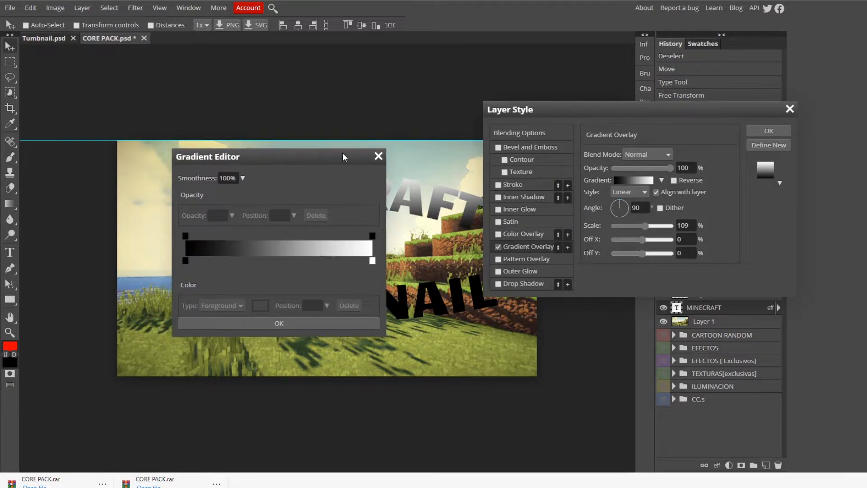
left_click_drag(322, 156, 639, 146)
left_click_drag(666, 251, 586, 255)
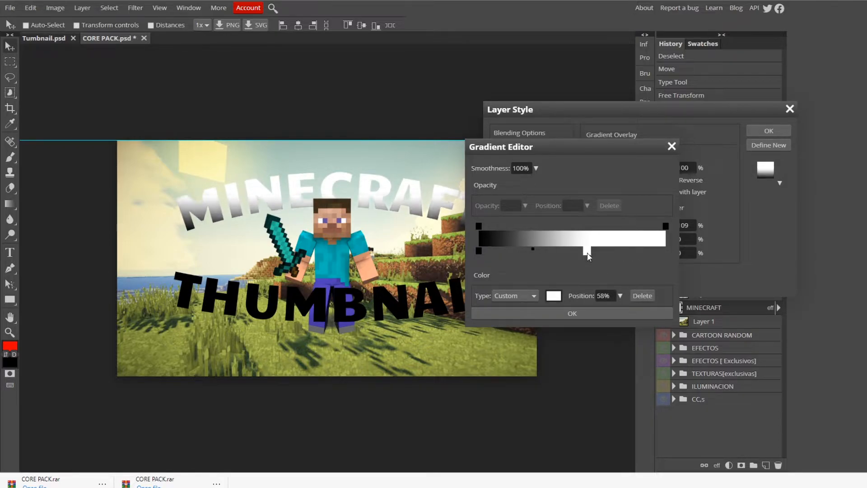
double_click(479, 251)
left_click_drag(235, 276, 228, 304)
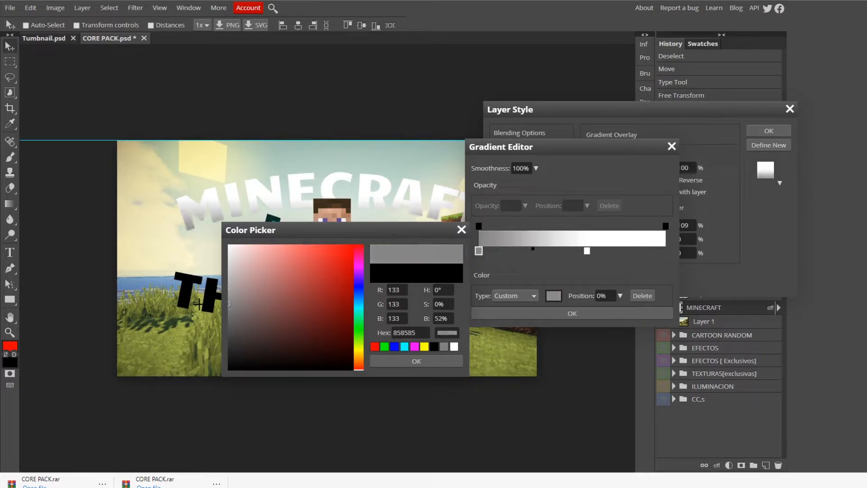
left_click(414, 365)
left_click(606, 311)
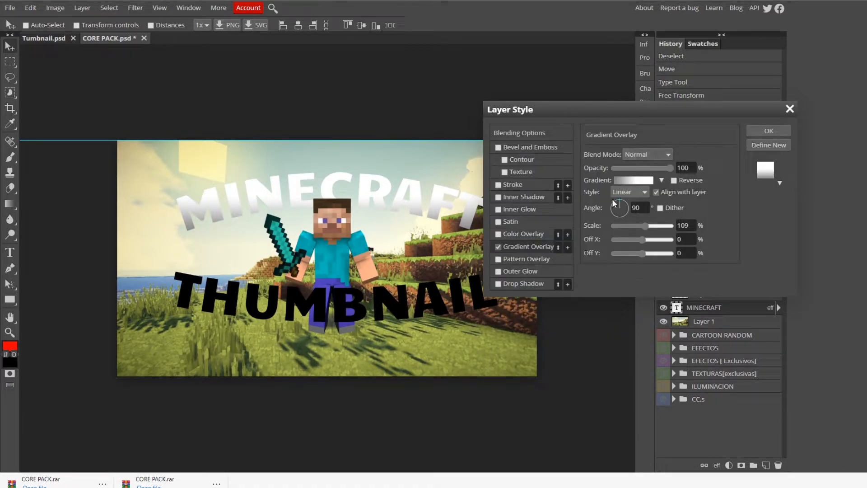
Add a white Inner Glow to the MINECRAFT text with Normal blend mode, 100% opacity, 4% spread and 27 px size
left_click(524, 210)
left_click(591, 195)
left_click_drag(218, 220, 132, 143)
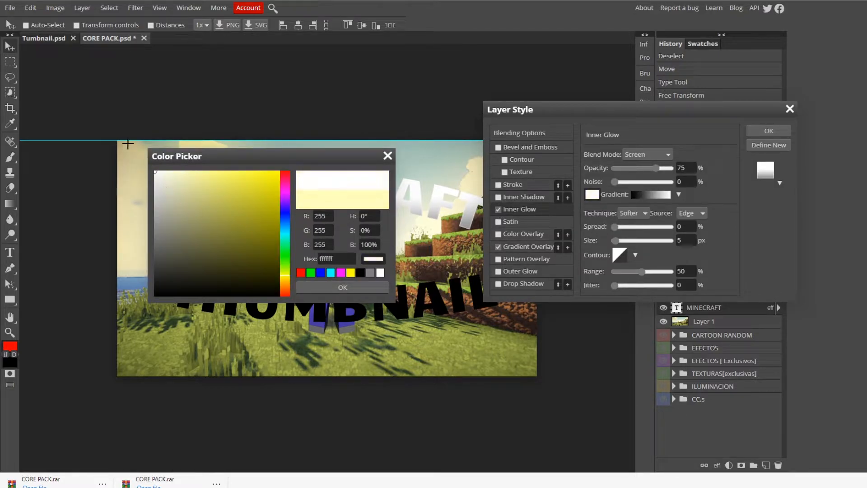
left_click_drag(263, 154, 343, 15)
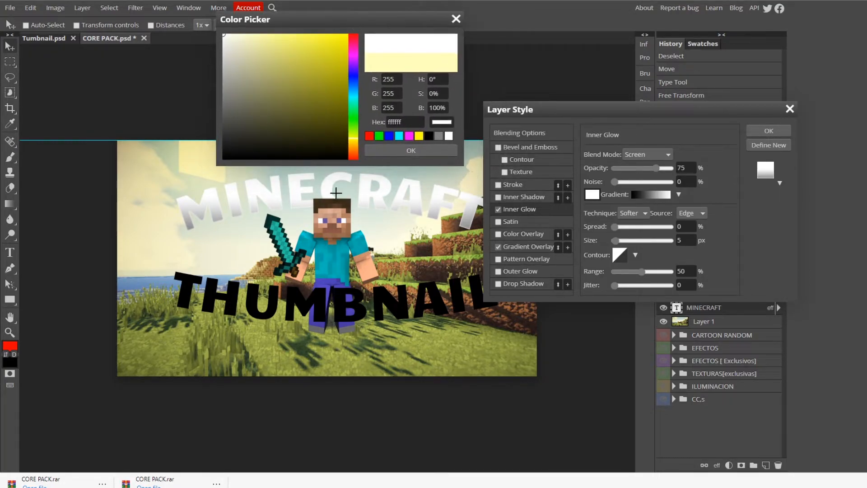
left_click(402, 151)
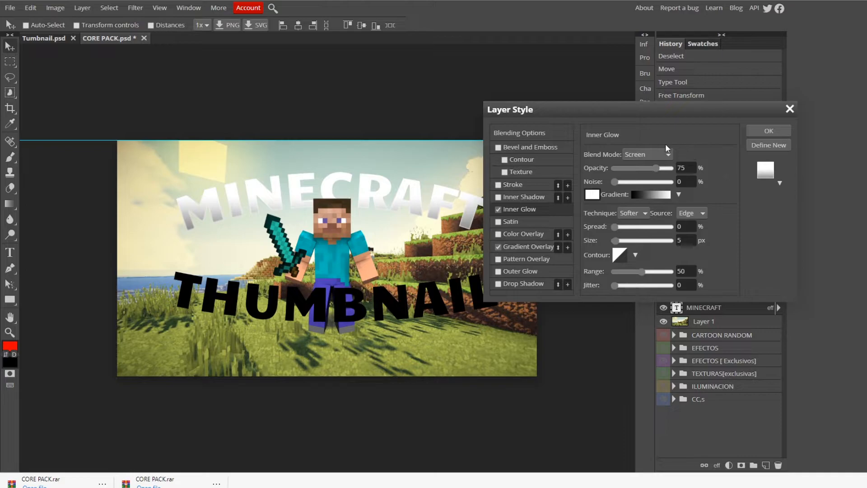
left_click(650, 152)
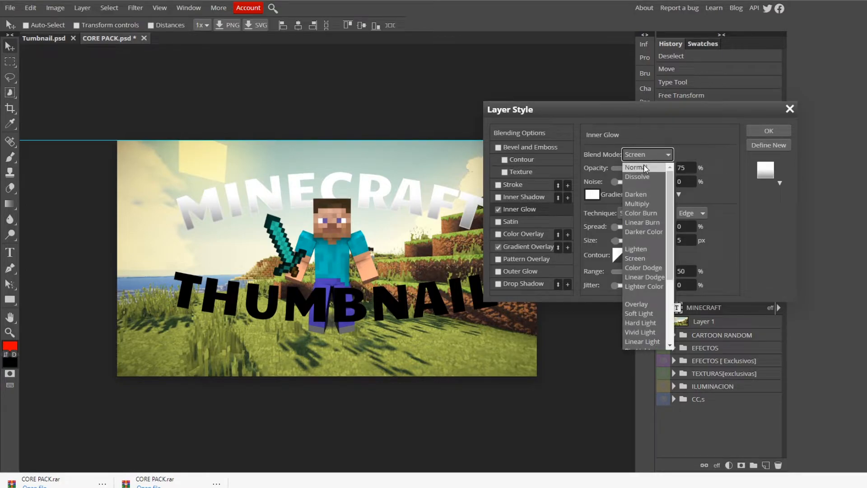
left_click(644, 167)
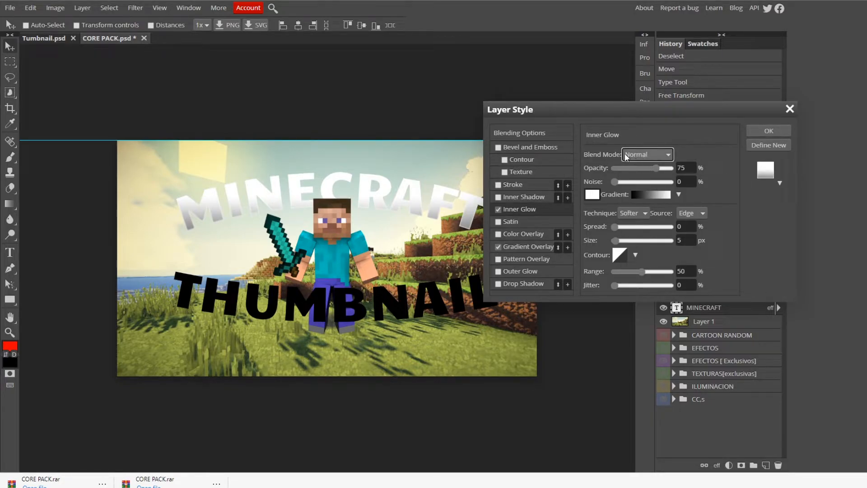
left_click_drag(659, 169, 674, 170)
left_click_drag(614, 226, 616, 227)
left_click_drag(615, 240, 623, 240)
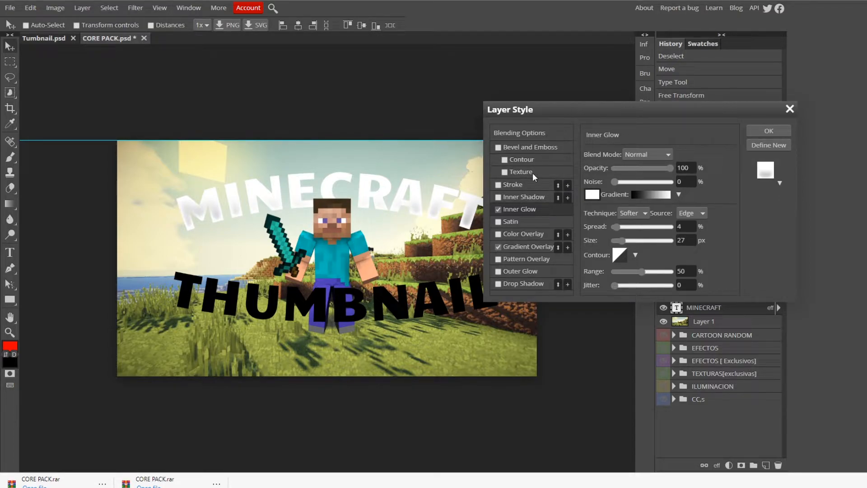
Add a Drop Shadow to the MINECRAFT text with 100% opacity, 12 px distance, 100% spread and 19 px size
left_click(497, 284)
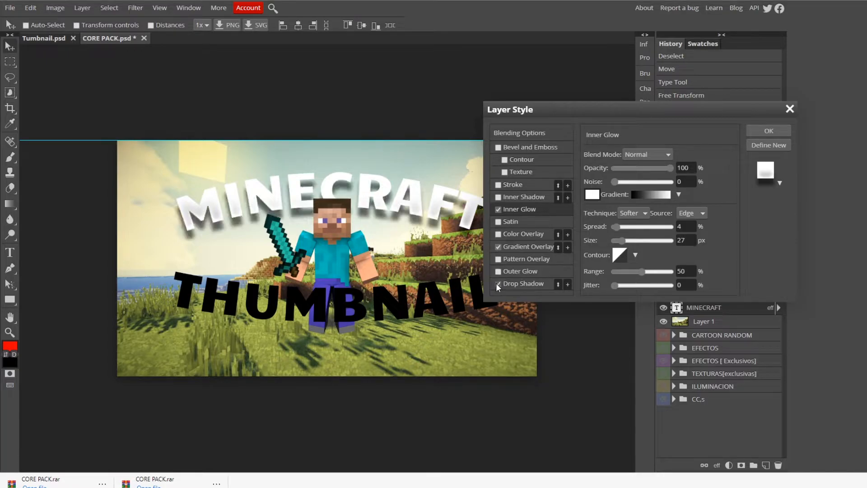
left_click(534, 285)
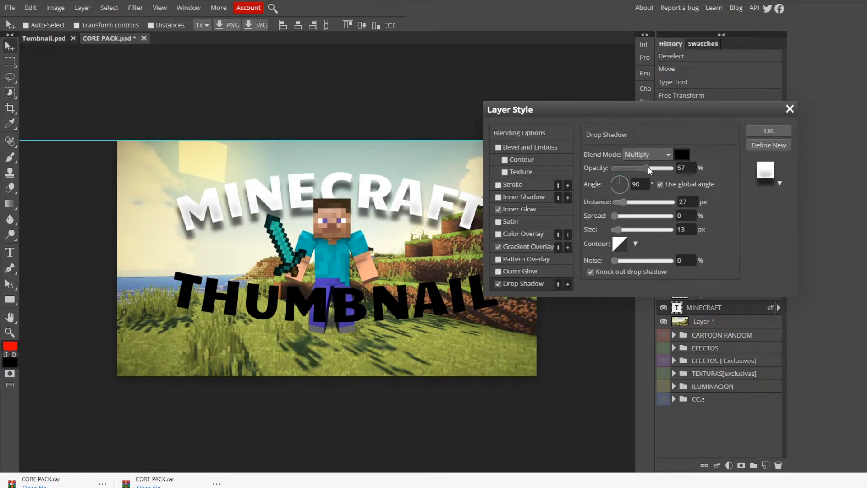
left_click_drag(646, 167, 682, 166)
left_click_drag(621, 212, 692, 215)
left_click_drag(617, 229, 613, 232)
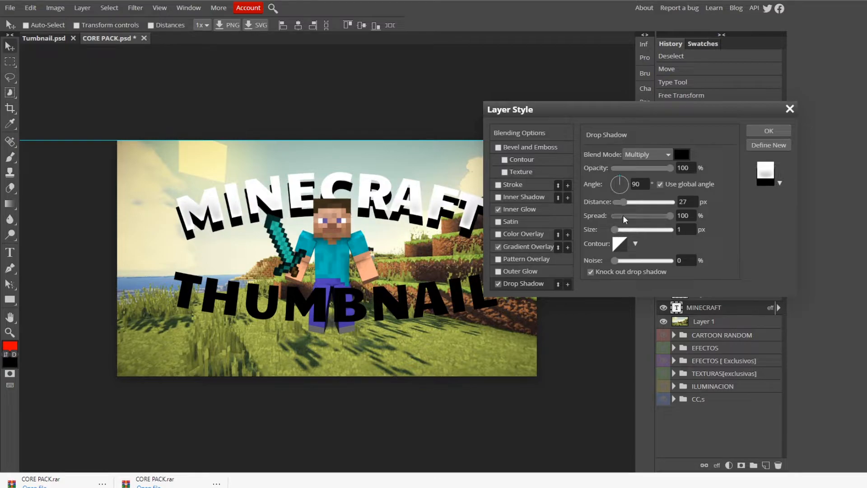
left_click_drag(622, 201, 620, 230)
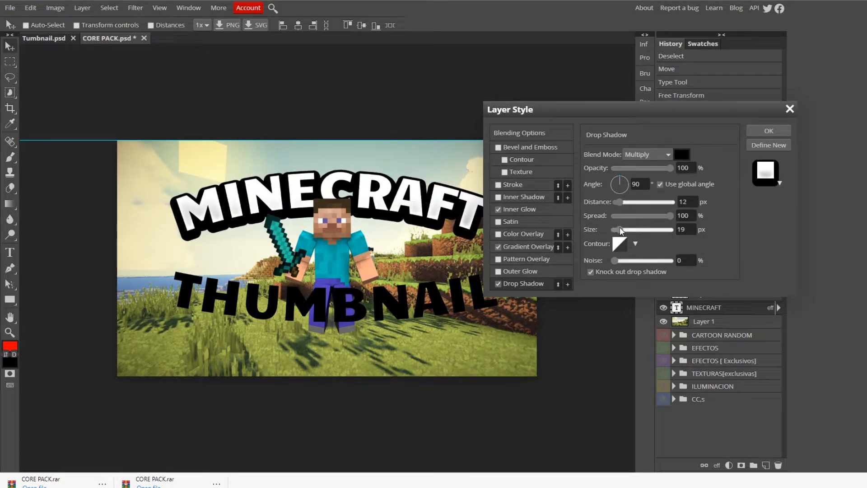
Change the MINECRAFT drop shadow colour to bright green 27d206 and its blend mode to Normal
left_click(681, 154)
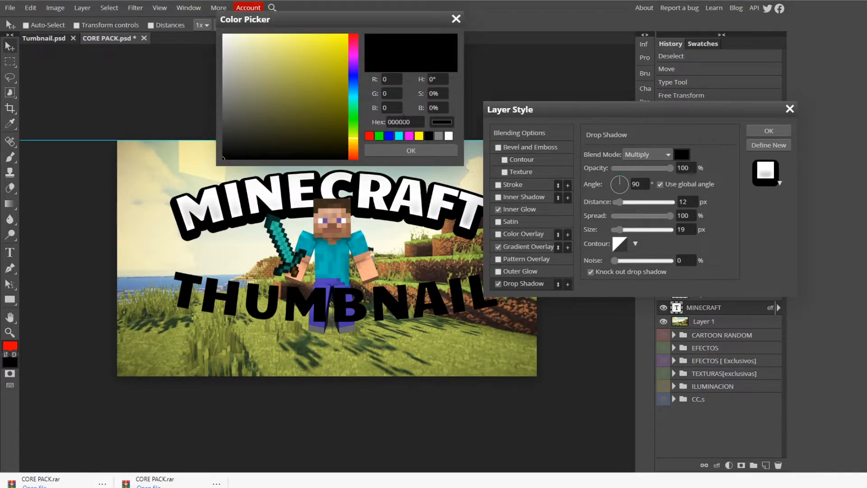
left_click(353, 120)
left_click(347, 107)
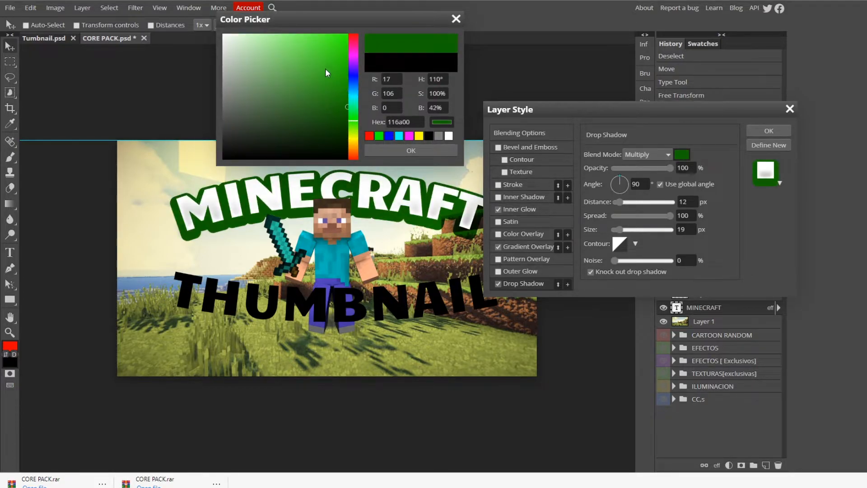
left_click_drag(325, 69, 486, 27)
left_click_drag(305, 51, 344, 56)
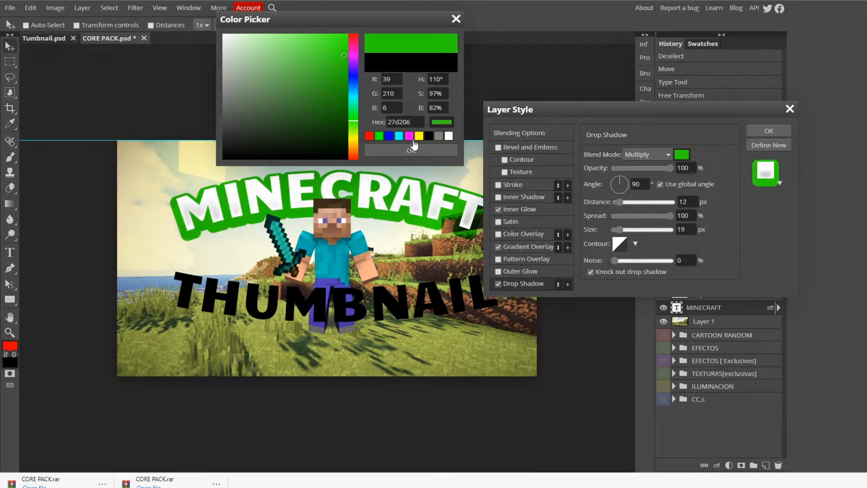
left_click(414, 150)
left_click(636, 155)
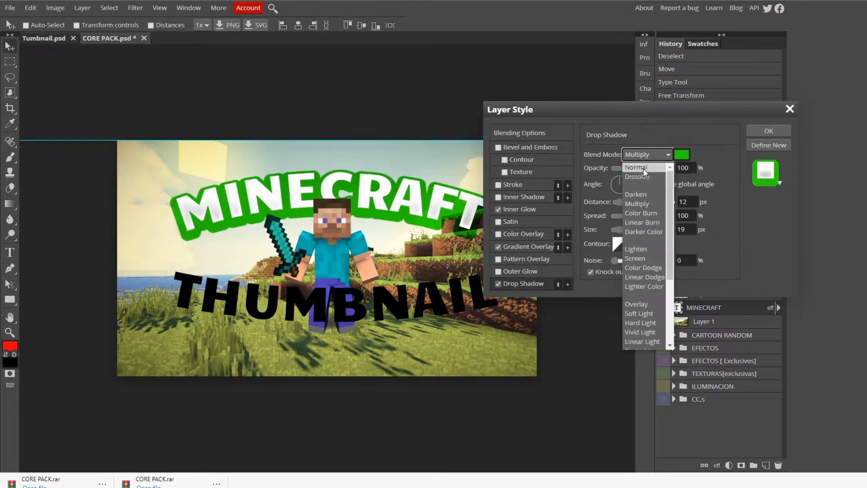
left_click(643, 168)
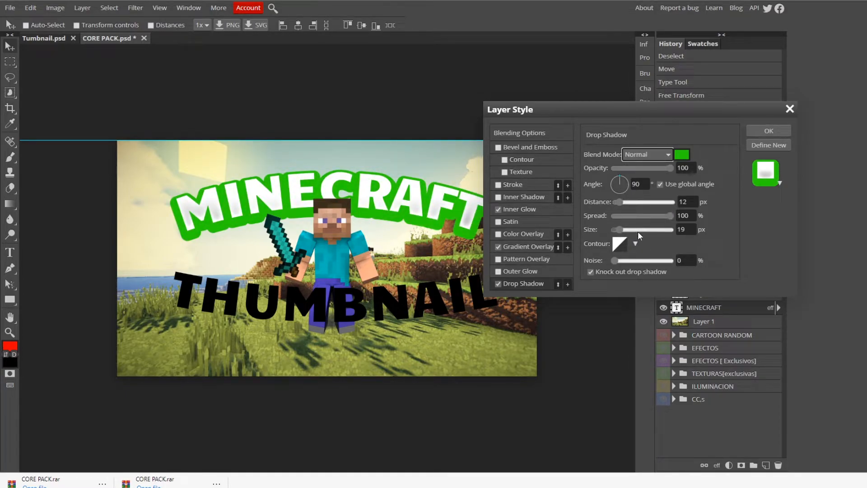
Reduce the drop shadow size to 13 px, darken its colour to green 1aa000, and apply the MINECRAFT layer style
left_click_drag(620, 230, 618, 231)
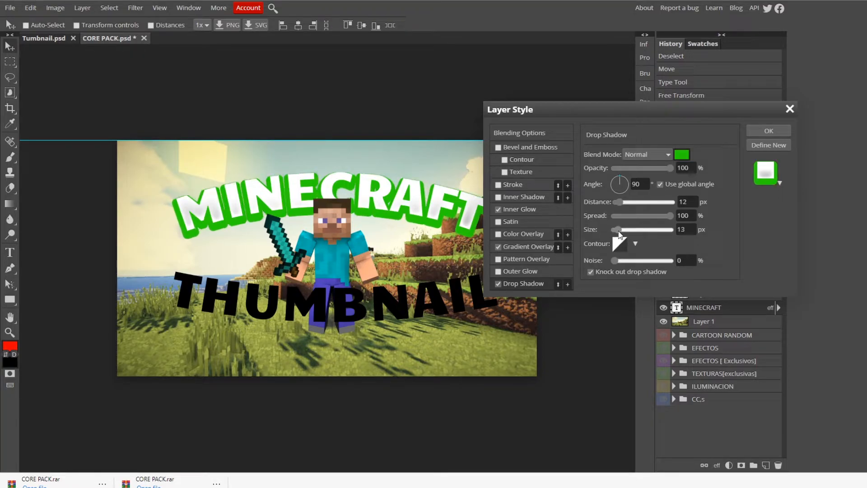
left_click(682, 154)
left_click(347, 80)
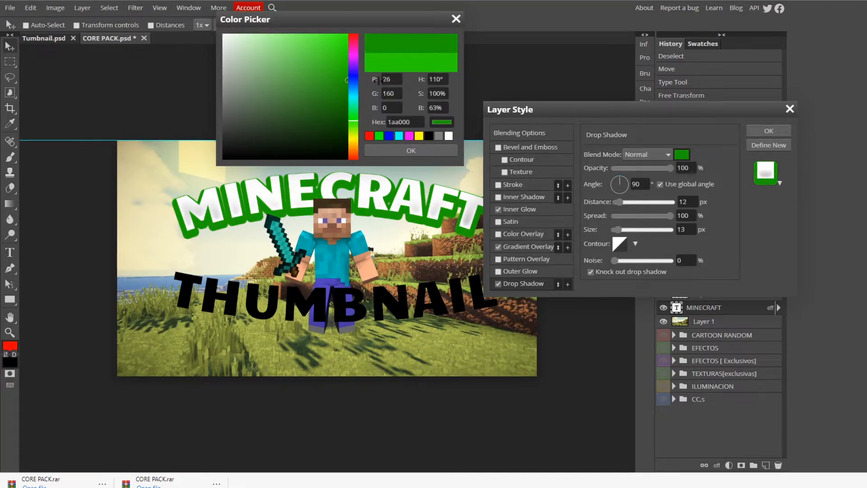
left_click(431, 151)
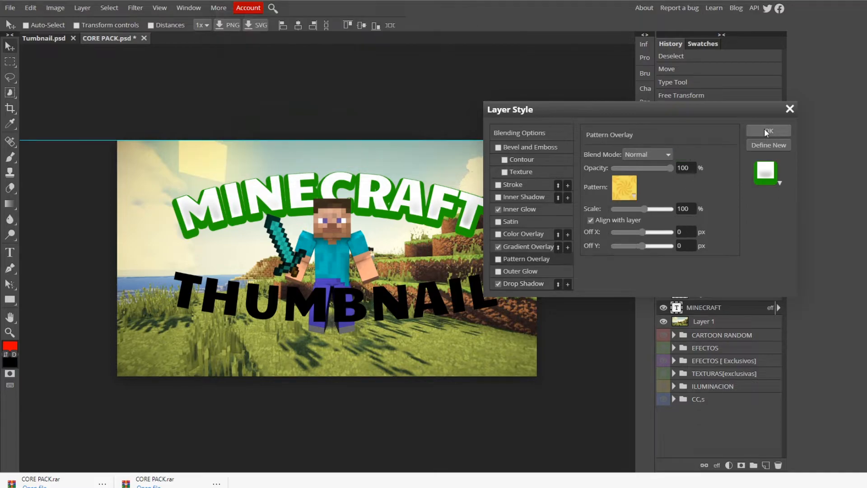
left_click(768, 131)
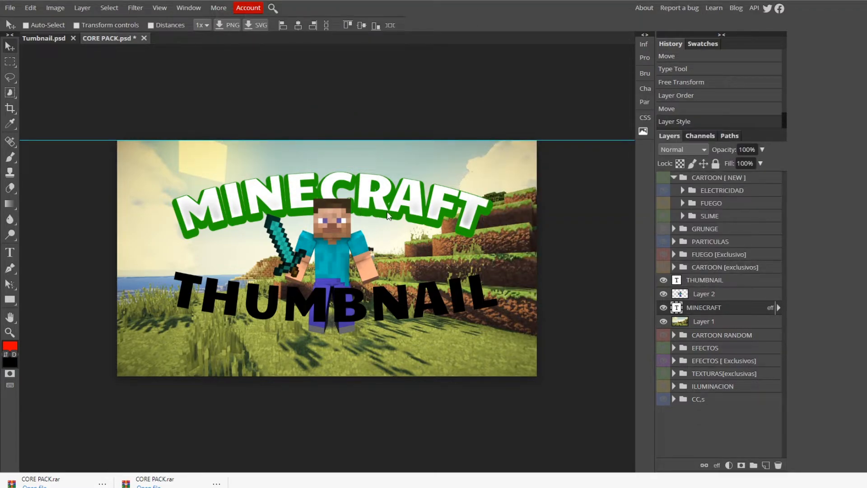
Convert the MINECRAFT text layer to a smart object and give it a white outside Stroke of 9 px
right_click(719, 308)
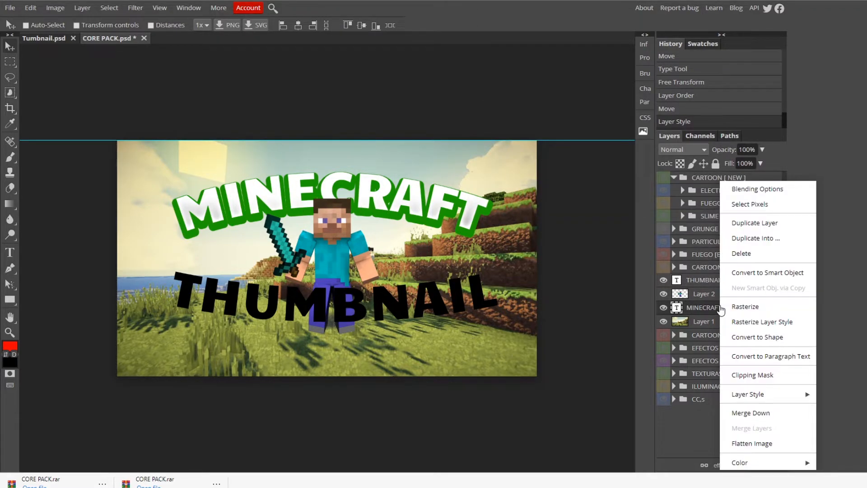
left_click(787, 272)
double_click(753, 309)
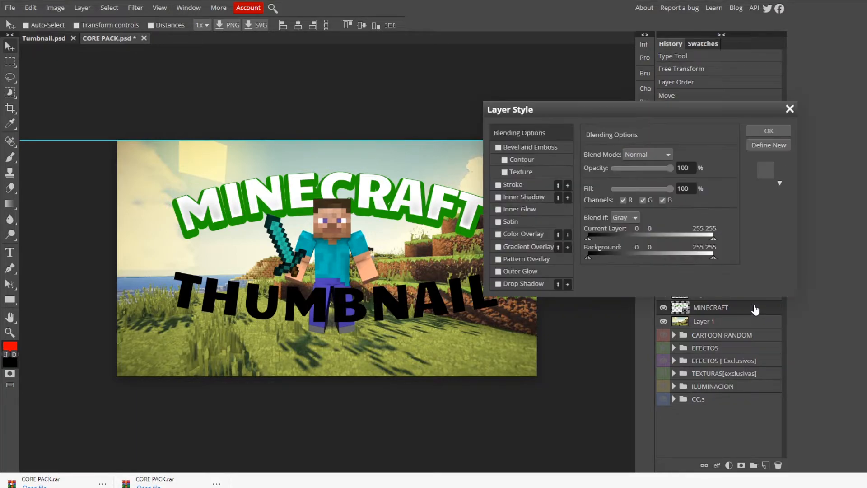
left_click(498, 185)
left_click(512, 188)
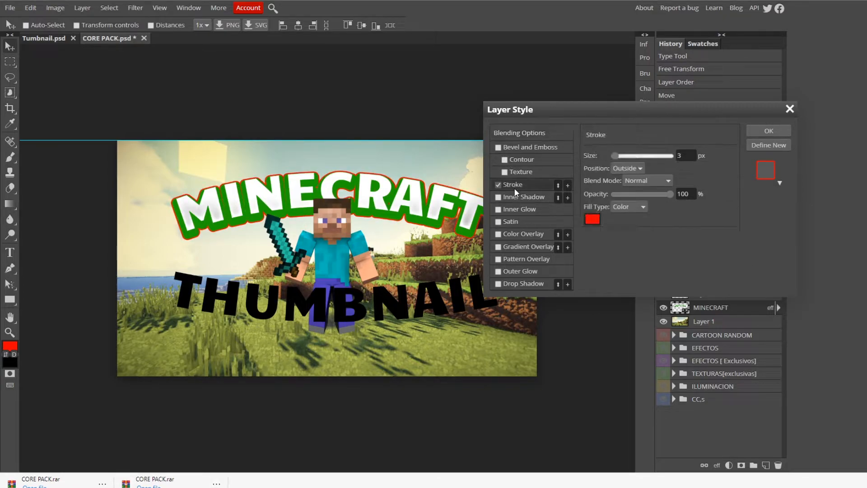
left_click(593, 219)
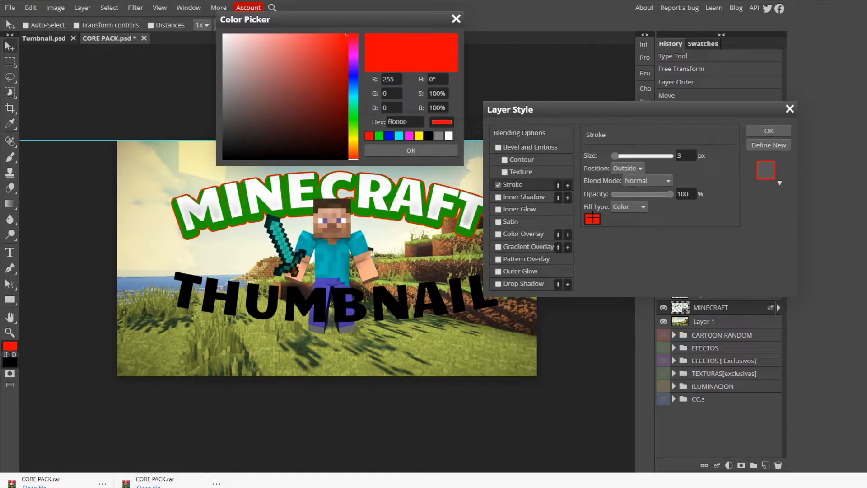
left_click(223, 35)
left_click_drag(370, 26, 382, 31)
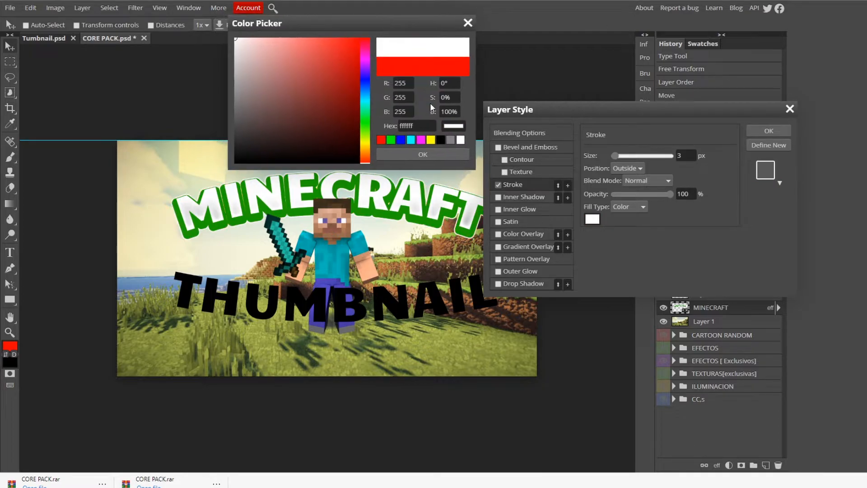
left_click(433, 153)
left_click_drag(619, 156, 616, 155)
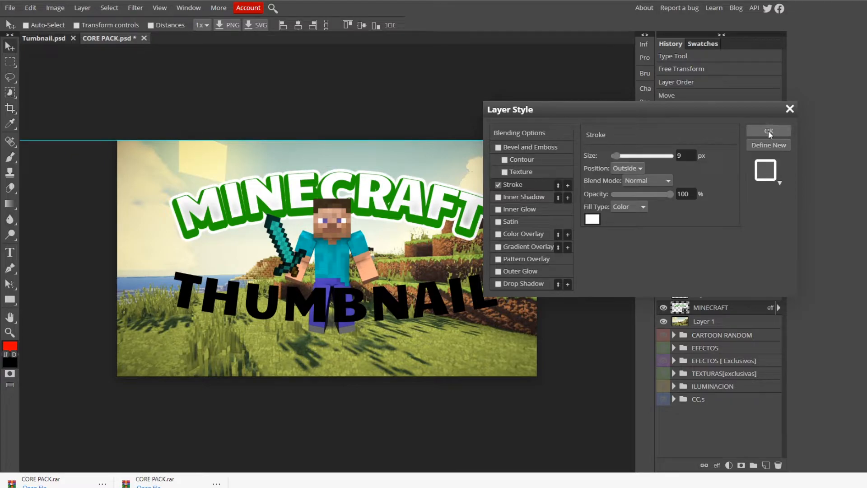
left_click(768, 131)
Apply the Gradient Overlay, Inner Glow and green Drop Shadow effects to the THUMBNAIL text layer
left_click(748, 283)
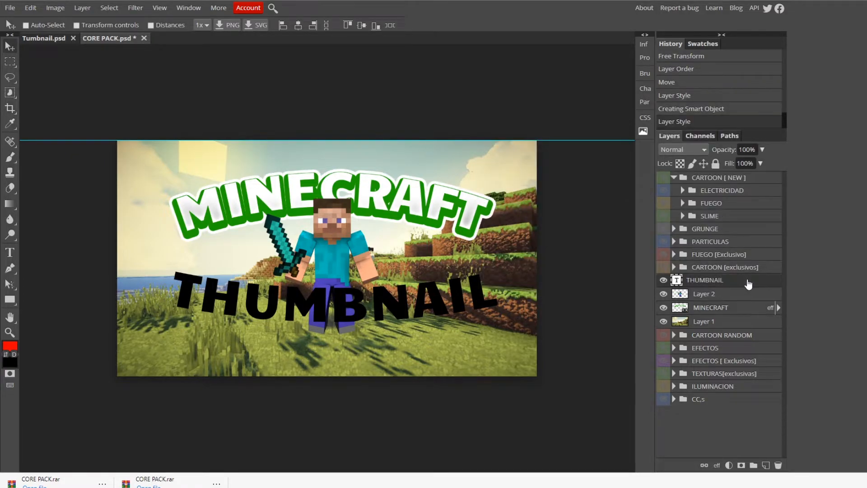
double_click(747, 281)
left_click(498, 247)
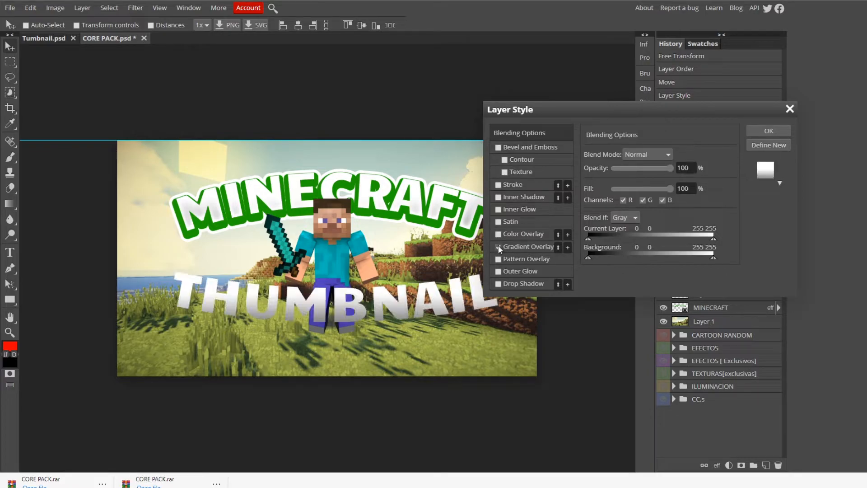
left_click(498, 209)
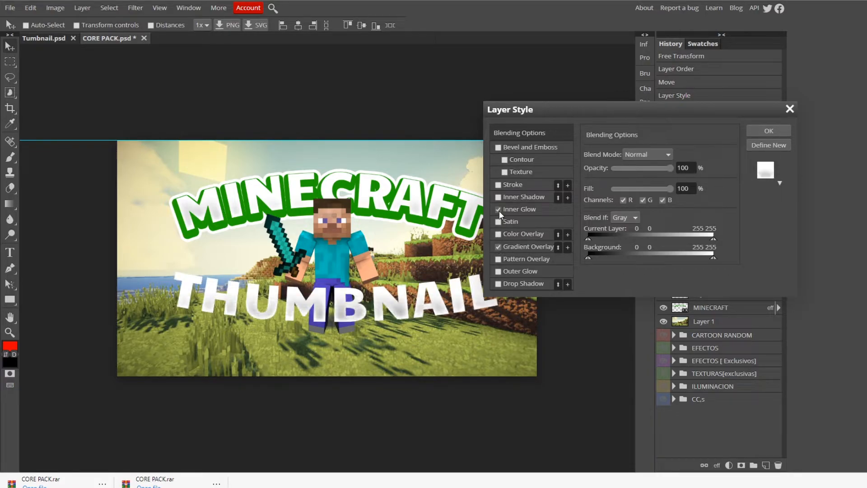
left_click(498, 283)
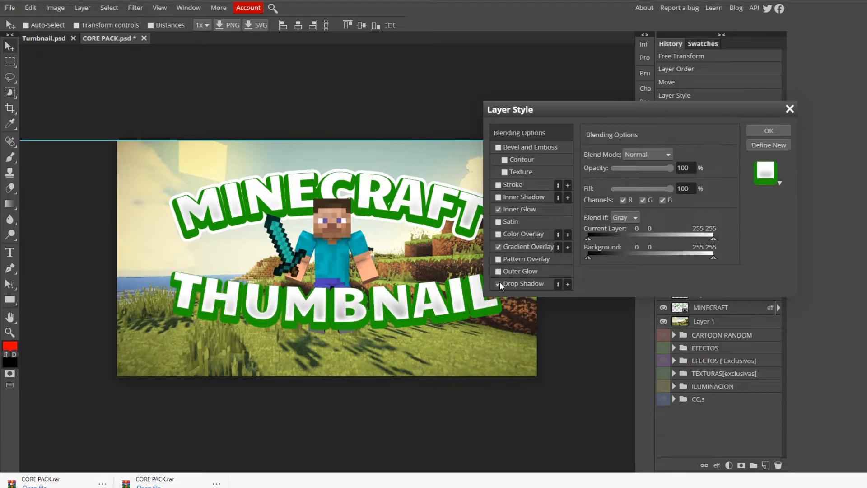
left_click(769, 131)
Convert the THUMBNAIL text layer to a smart object and enable a white Stroke on it
right_click(721, 280)
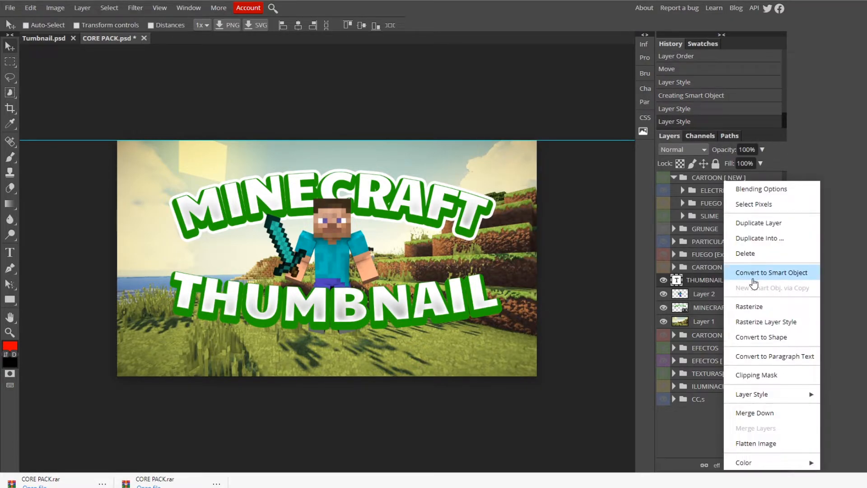
left_click(754, 273)
double_click(745, 284)
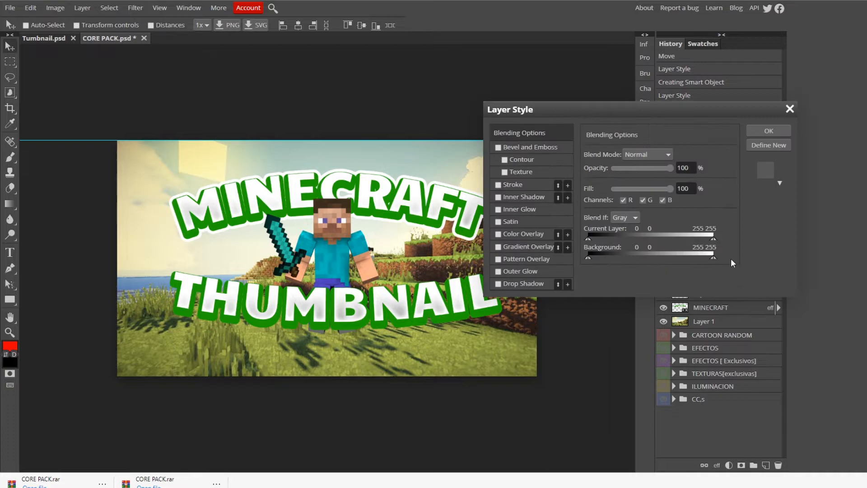
left_click(499, 281)
left_click(499, 280)
left_click(498, 184)
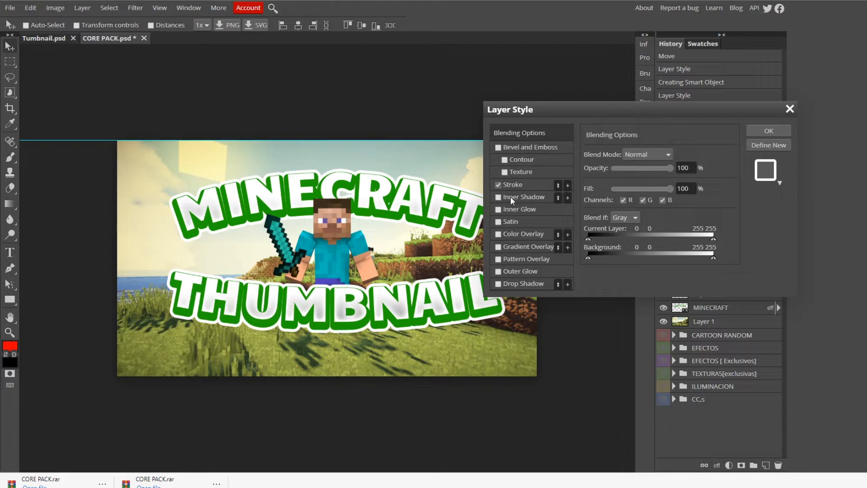
Add a green Drop Shadow of 6 px size to the THUMBNAIL smart object and apply the layer style
left_click(505, 283)
left_click(524, 281)
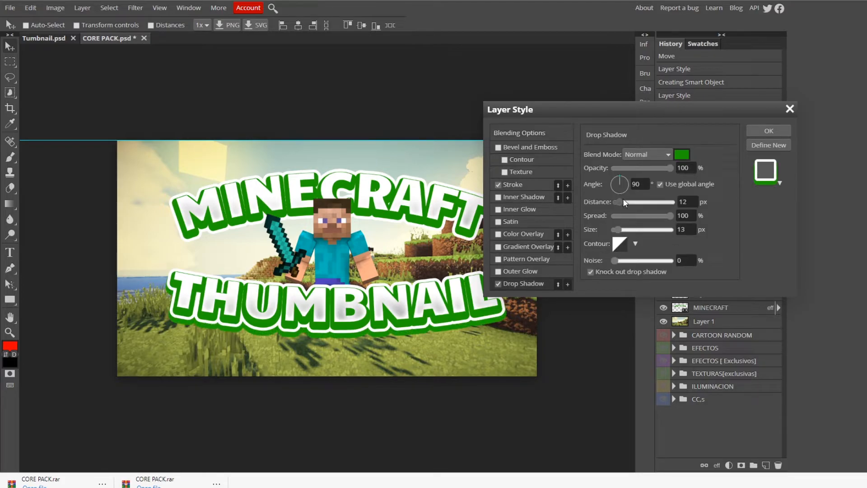
left_click_drag(617, 229, 615, 229)
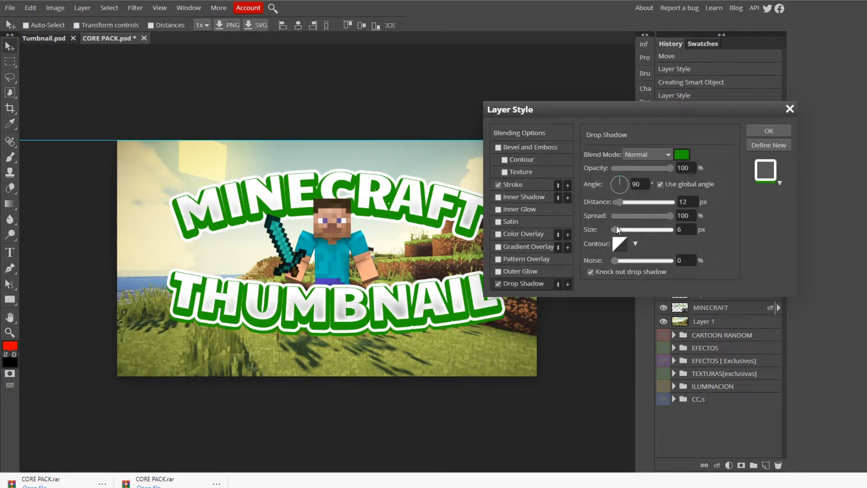
left_click(759, 135)
Add the same green Drop Shadow, 12 px distance and 6 px size, to the MINECRAFT smart object
double_click(745, 308)
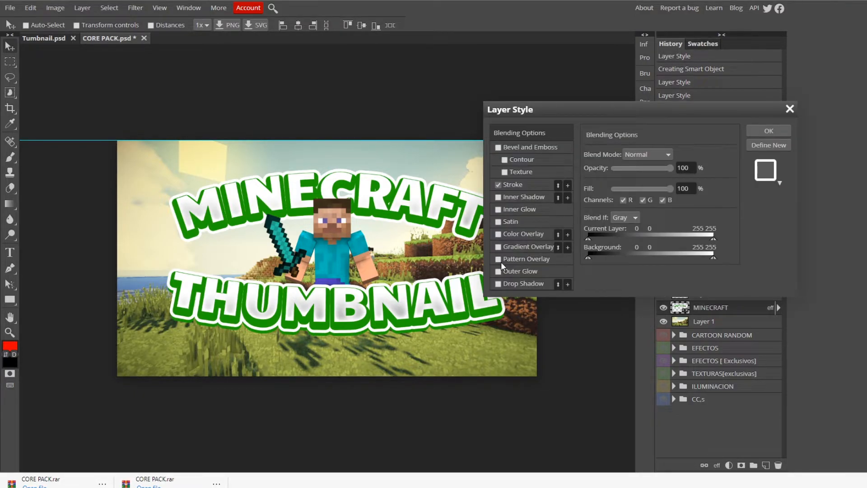
left_click(499, 283)
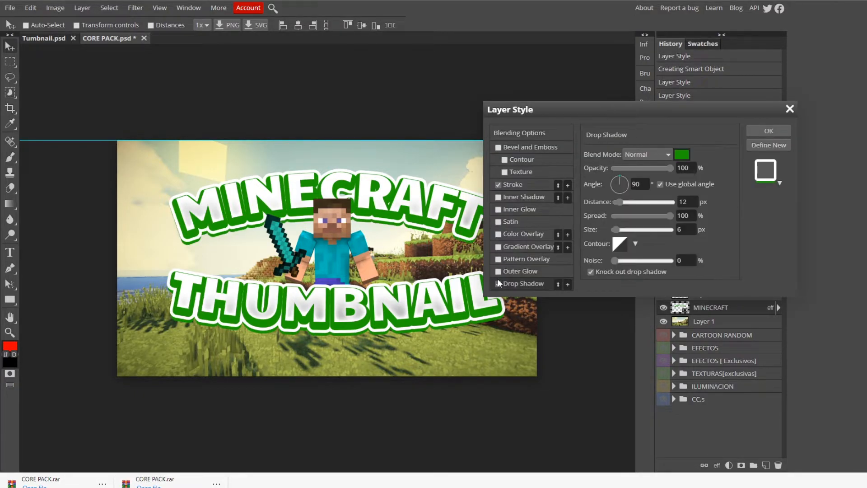
left_click(779, 130)
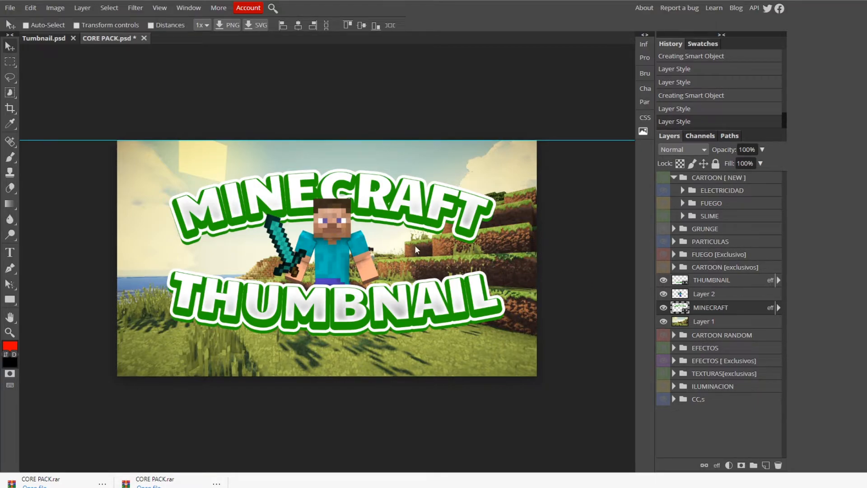
Blur the background image on Layer 1 with a Gaussian Blur of 3.4 px radius
left_click(716, 325)
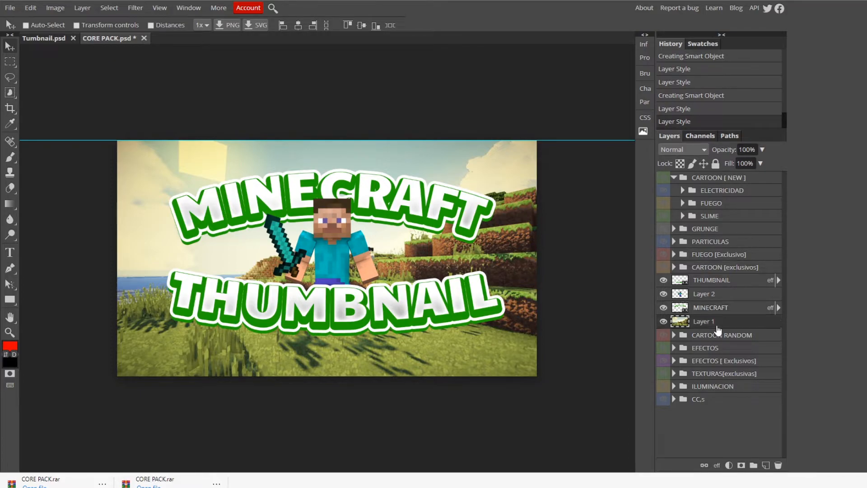
left_click(134, 8)
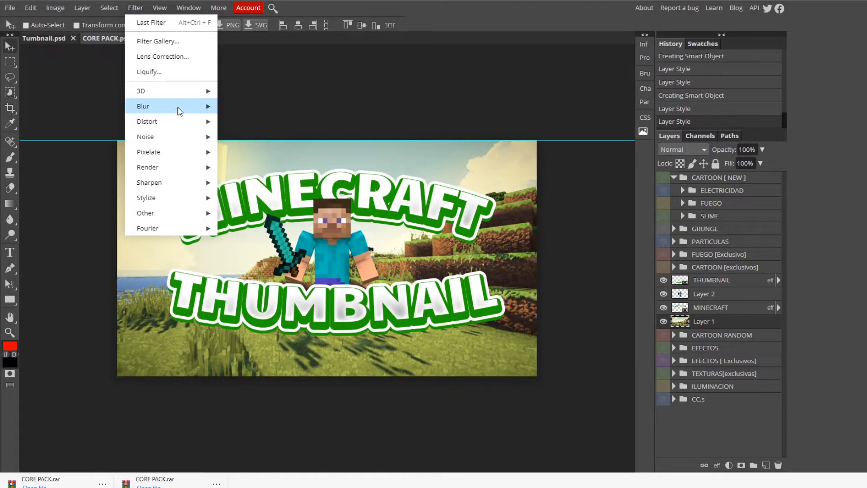
mouse_move(176, 106)
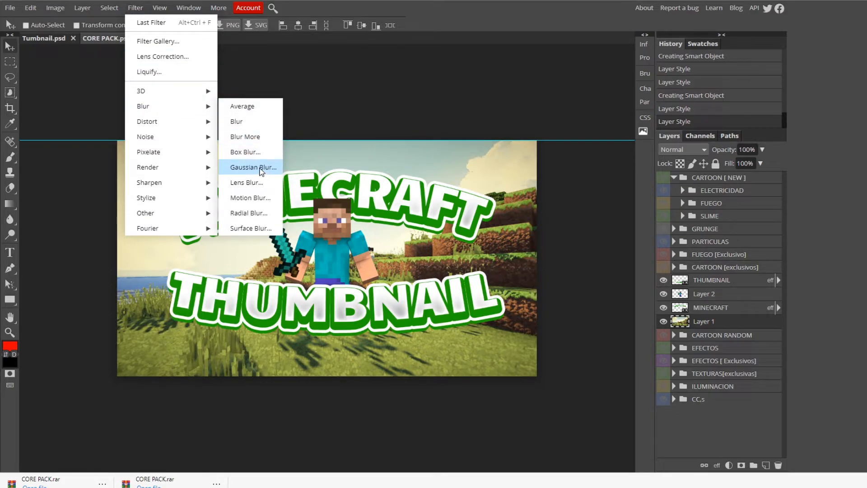
left_click(260, 167)
left_click_drag(117, 116, 110, 118)
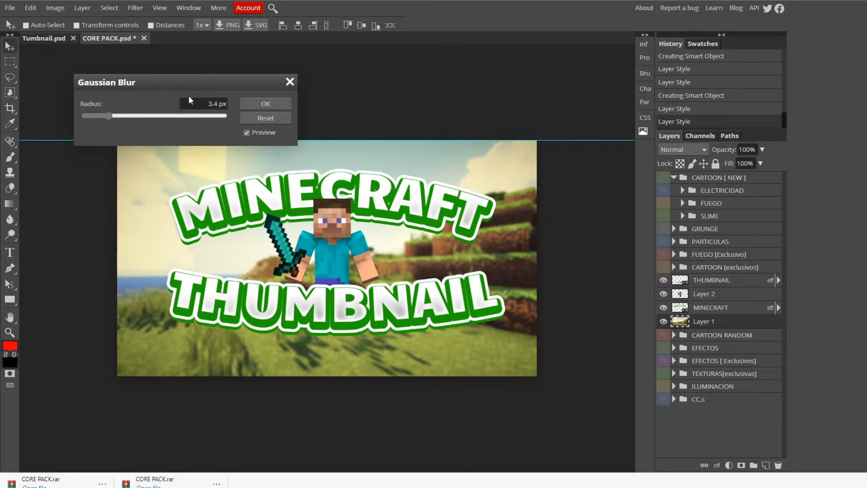
left_click(266, 104)
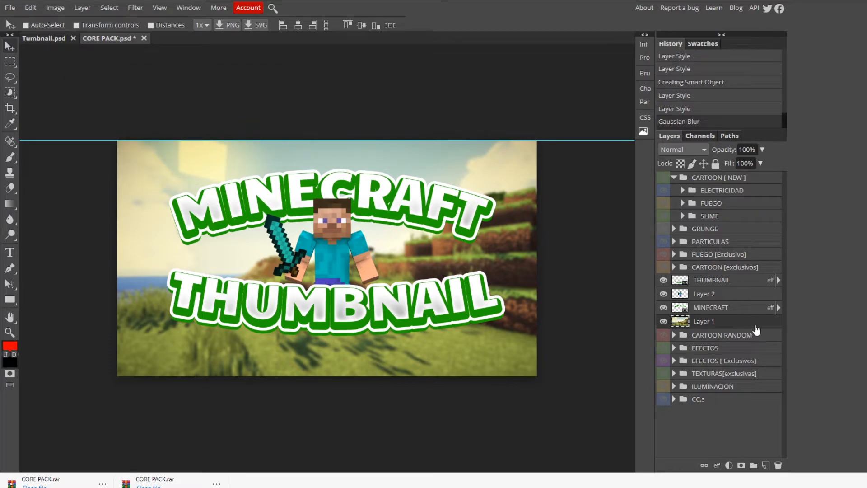
Add a Gradient Overlay to Layer 1 and change the gradient's grey colour stop to green 00ff0d
double_click(761, 324)
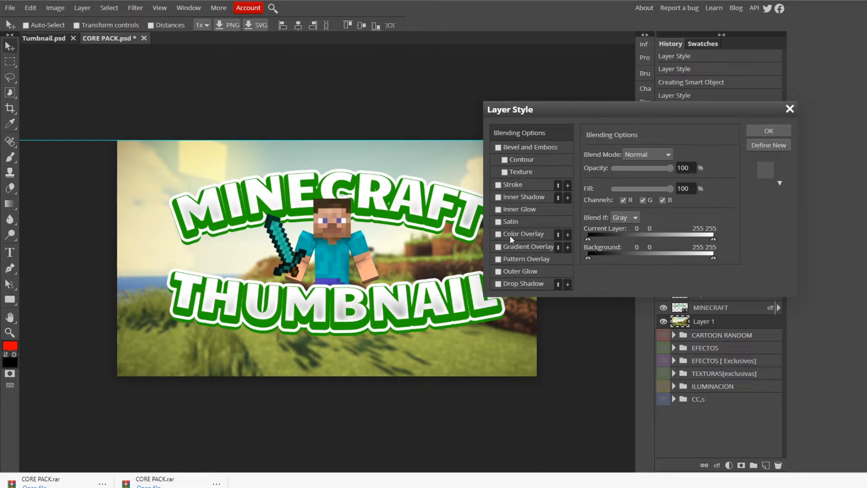
left_click(498, 247)
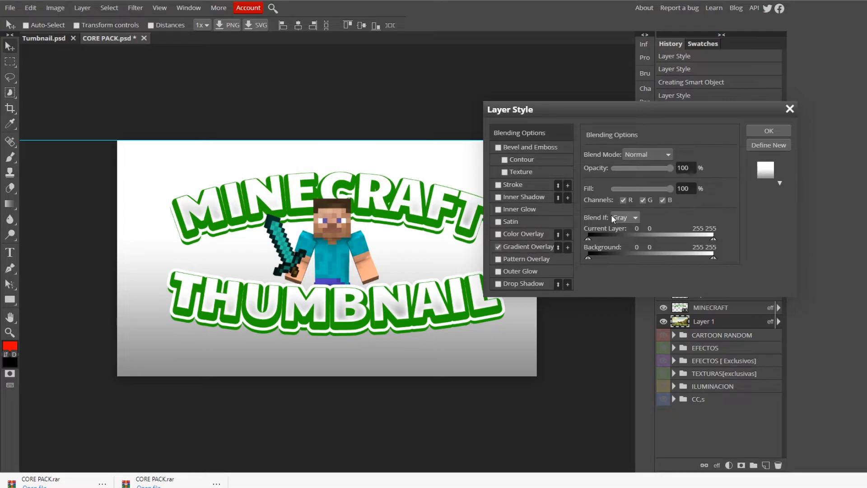
left_click(523, 247)
left_click(627, 198)
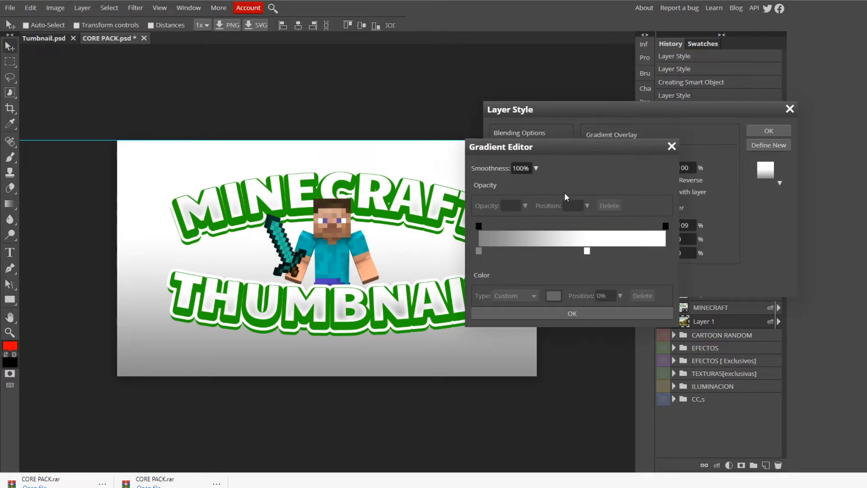
double_click(477, 251)
left_click(364, 120)
left_click_drag(350, 83, 462, 19)
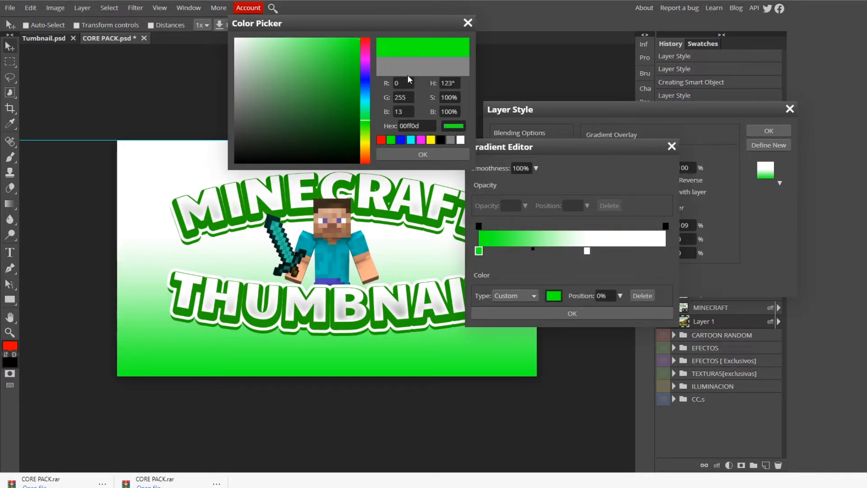
left_click(446, 152)
left_click(595, 313)
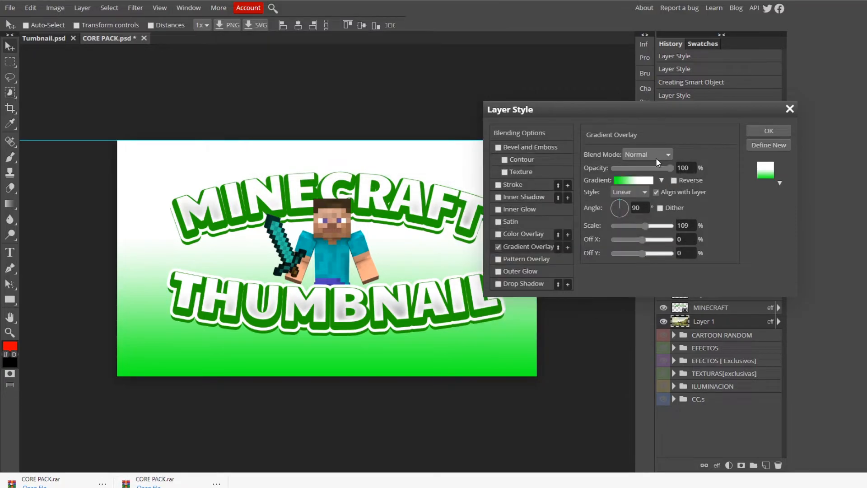
Set the Layer 1 gradient overlay to Multiply blend mode with 181% scale and apply the layer style
left_click(644, 153)
left_click(650, 198)
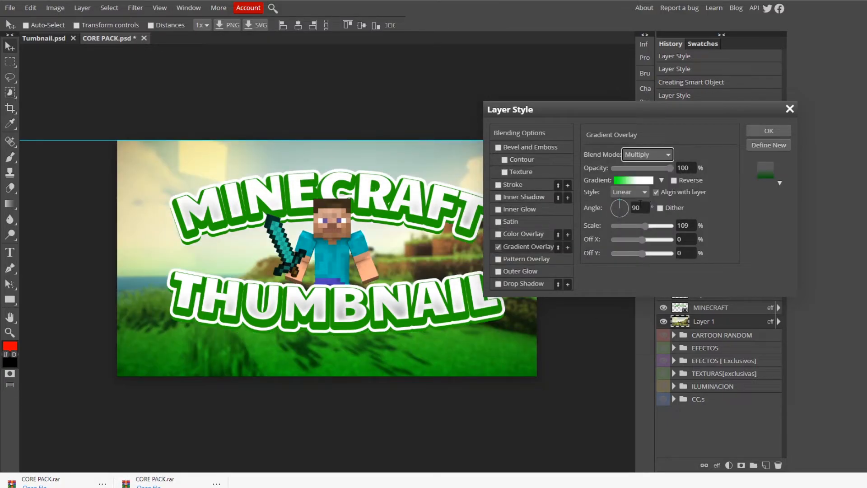
mouse_move(645, 225)
left_mouse_down()
mouse_move(624, 225)
mouse_move(653, 223)
left_mouse_up()
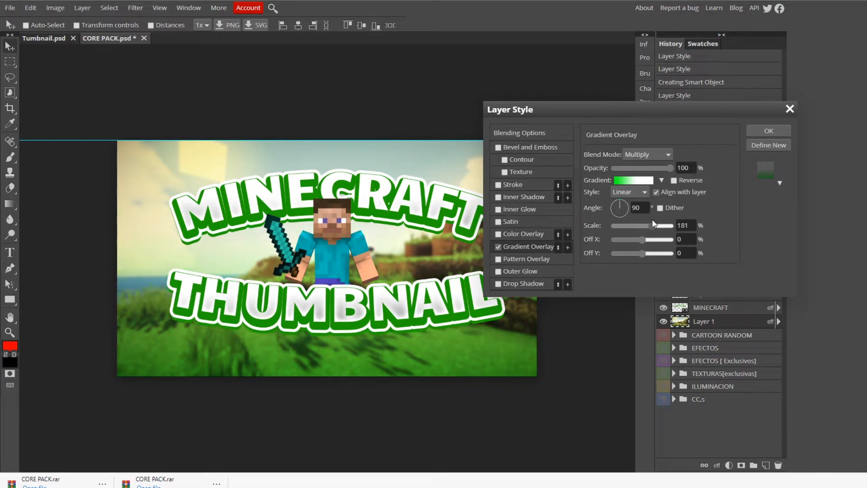
left_click(769, 130)
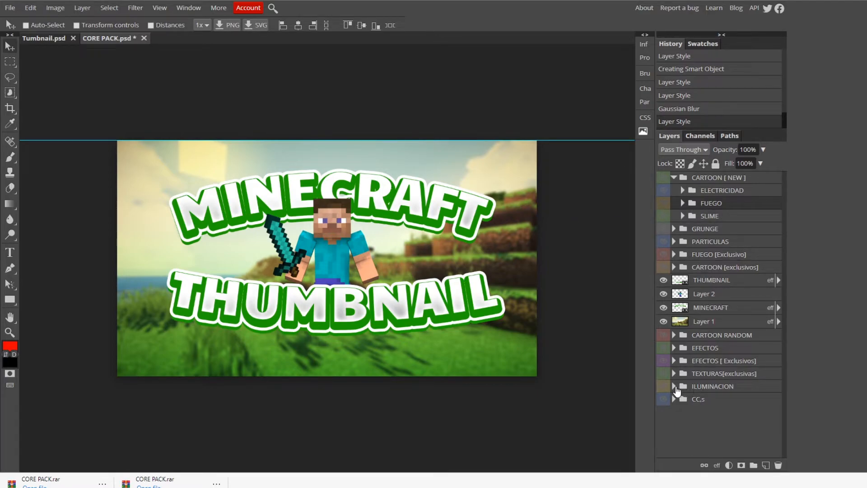
Move the ILUMINACION group directly above GRUNGE, expand it and make the group visible
left_click_drag(726, 390, 728, 227)
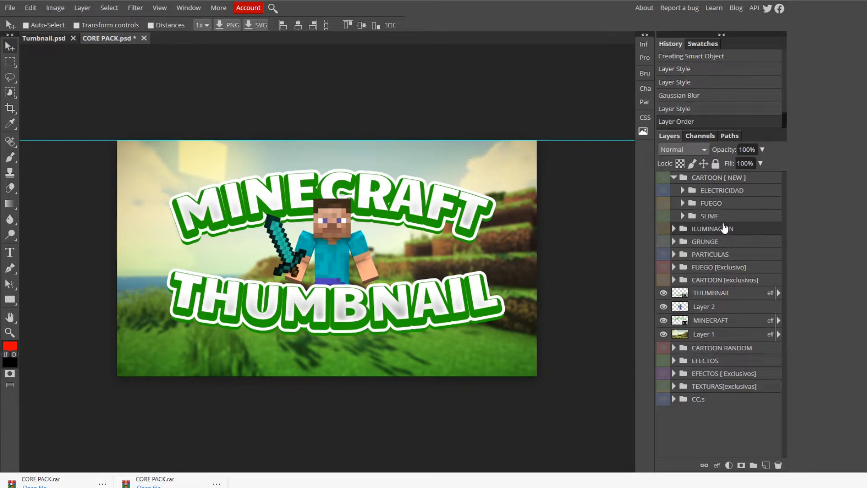
left_click(682, 227)
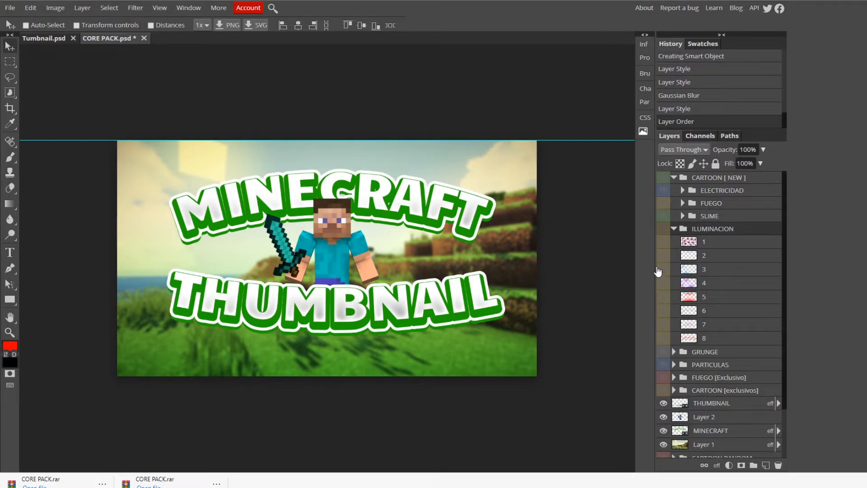
left_click(660, 267)
left_click(664, 228)
Preview the lighting layers in the ILUMINACION group by switching them on and off, comparing their effect on the thumbnail
left_click(662, 256)
left_click(662, 256)
left_click(664, 268)
left_click(662, 270)
left_click(662, 284)
left_click(661, 296)
left_click(661, 297)
left_click(661, 283)
left_click(665, 320)
left_click(665, 321)
left_click(661, 295)
left_click(662, 294)
left_click(662, 270)
left_click(662, 268)
left_click(662, 255)
left_click(663, 254)
Show layer 3 in the ILUMINACION group and stretch it to fill the whole canvas, about 112% wide and 114% high
left_click(663, 269)
left_click(717, 269)
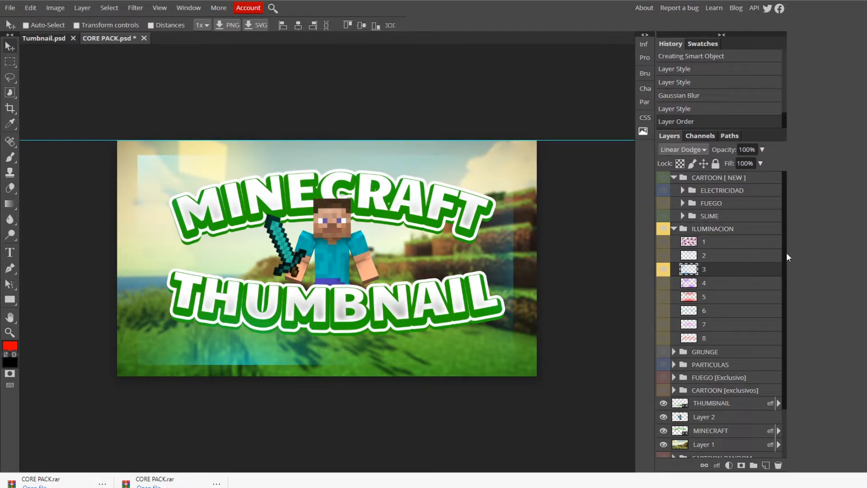
left_click(30, 8)
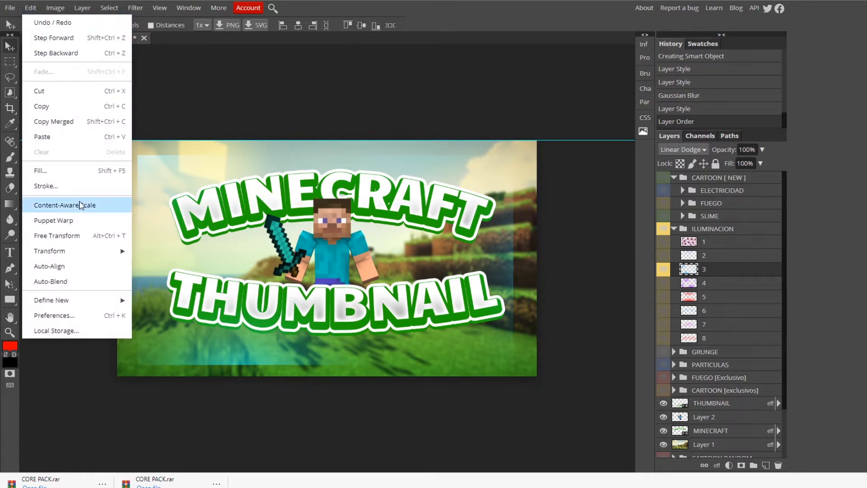
left_click(67, 235)
left_click_drag(325, 155, 325, 140)
left_click_drag(325, 366, 325, 378)
left_click_drag(136, 260, 117, 259)
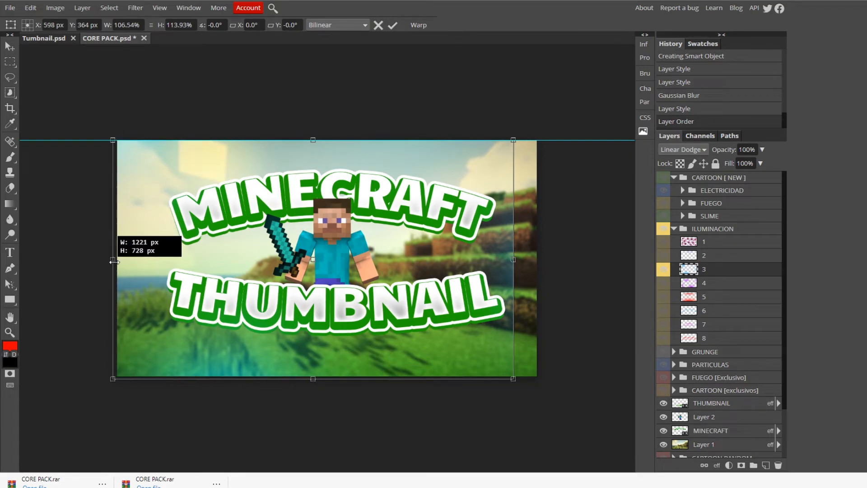
left_click_drag(513, 259, 536, 259)
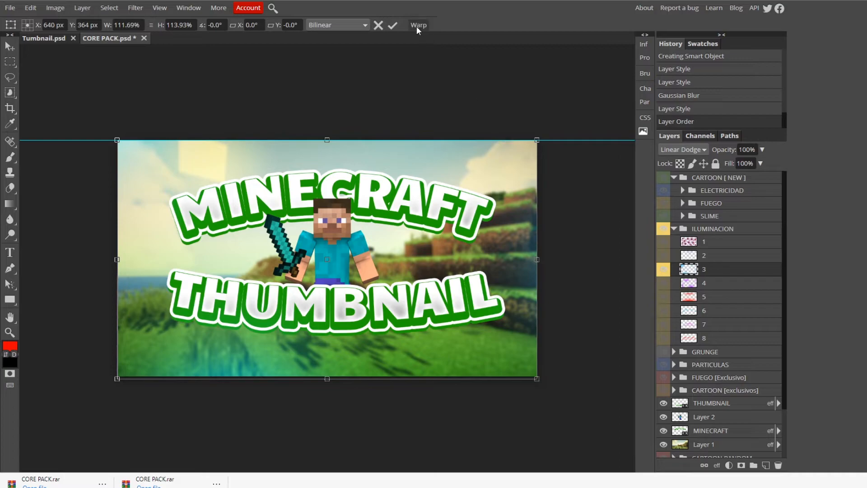
left_click(392, 25)
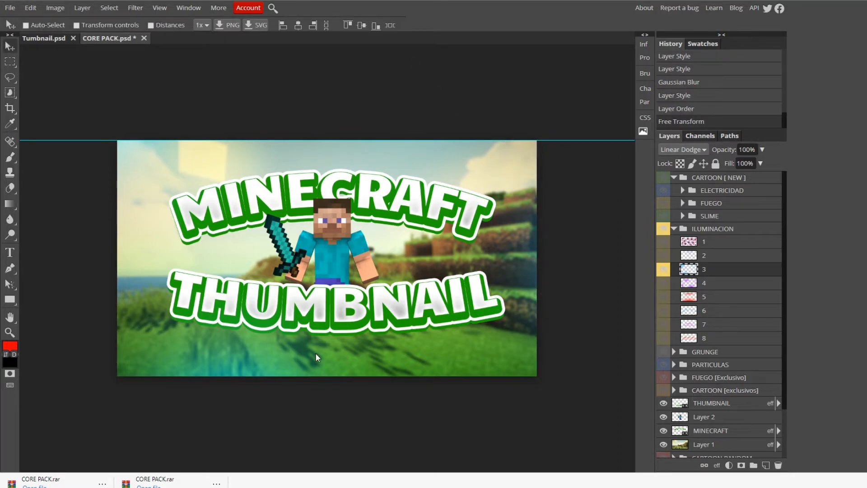
Add a Color Overlay to ILUMINACION layer 3, change its colour to a bluish green, and apply the layer style
double_click(756, 275)
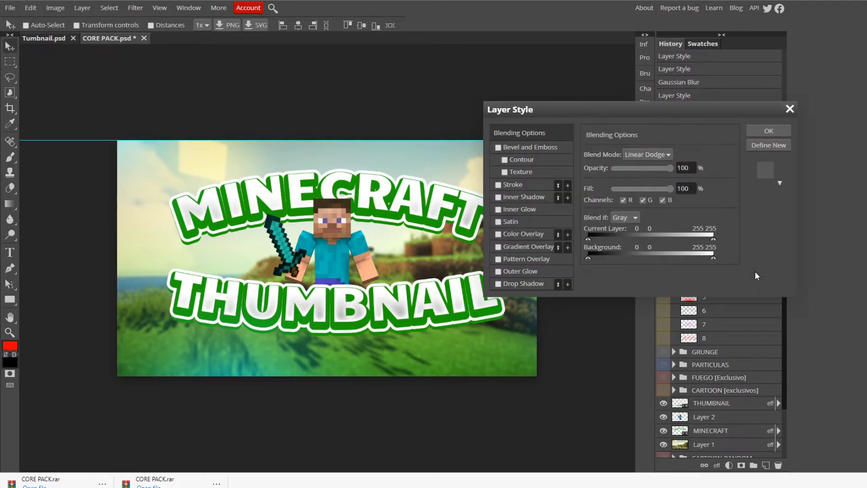
left_click(498, 234)
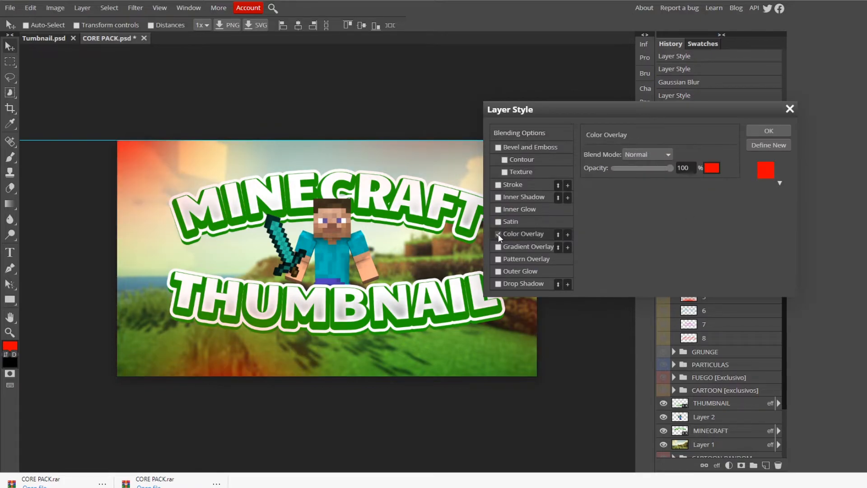
left_click(711, 168)
left_click_drag(367, 88, 366, 93)
left_click_drag(317, 66, 396, 28)
left_click(363, 122)
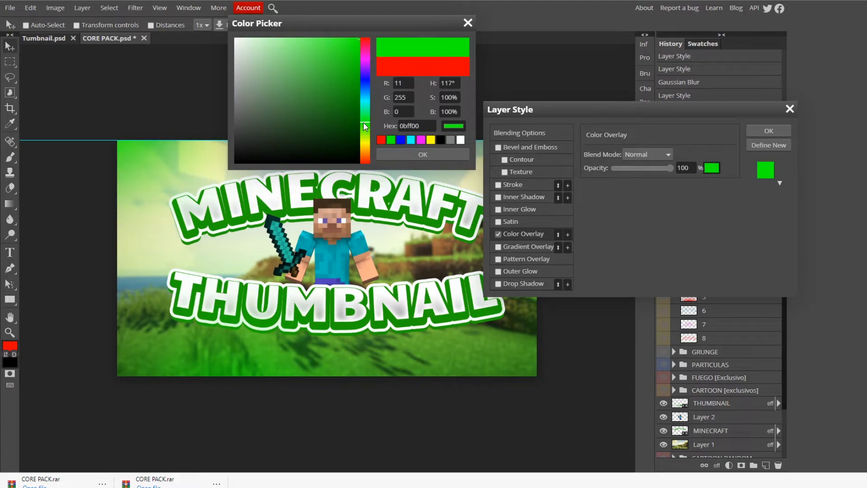
left_click_drag(343, 76, 382, 40)
left_click_drag(363, 119, 366, 110)
left_click(419, 153)
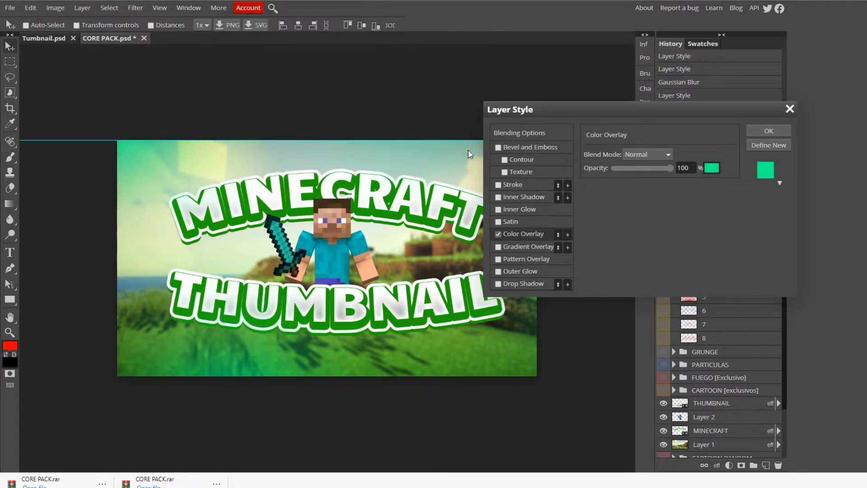
left_click_drag(631, 111, 634, 172)
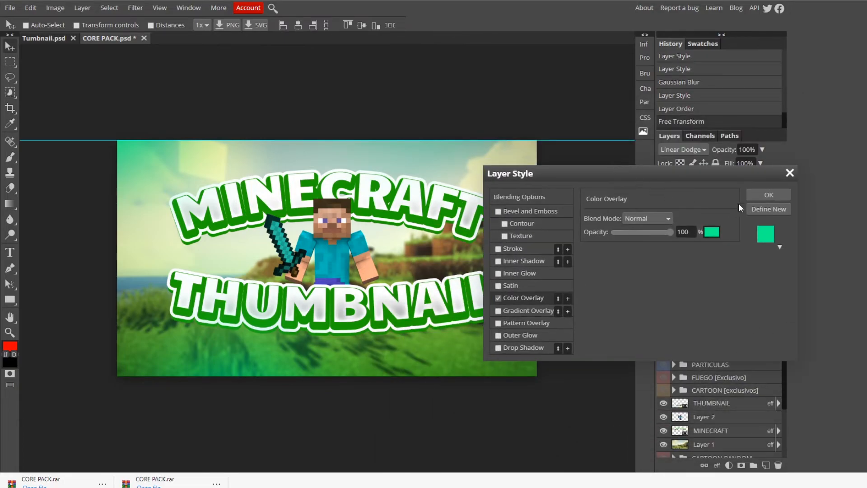
left_click(770, 192)
Collapse ILUMINACION, move the PARTICULAS group directly above it, then expand PARTICULAS and make it visible
left_click(674, 229)
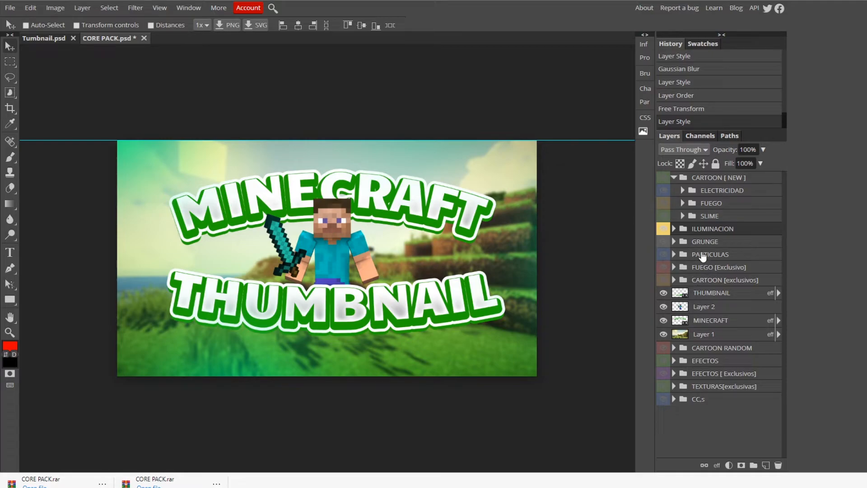
left_click_drag(719, 261, 719, 224)
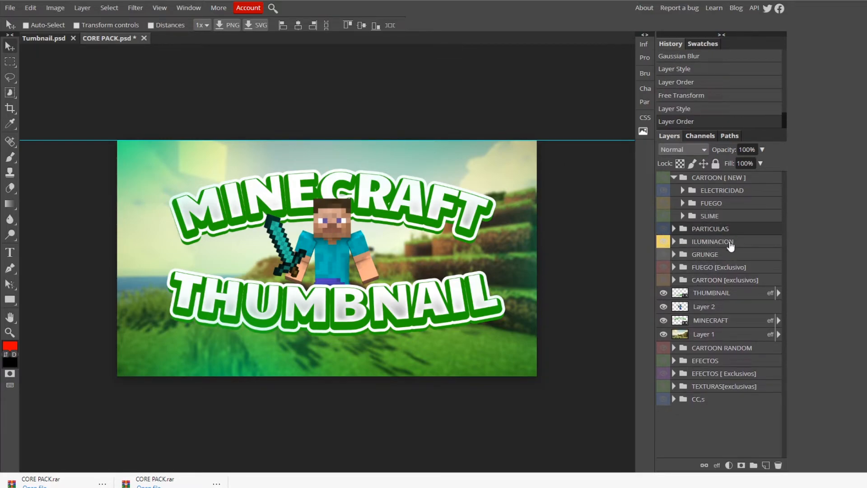
left_click(673, 229)
left_click(663, 229)
Show particle layers 4 and 7 in the PARTICULAS group and select layer 7
left_click(663, 283)
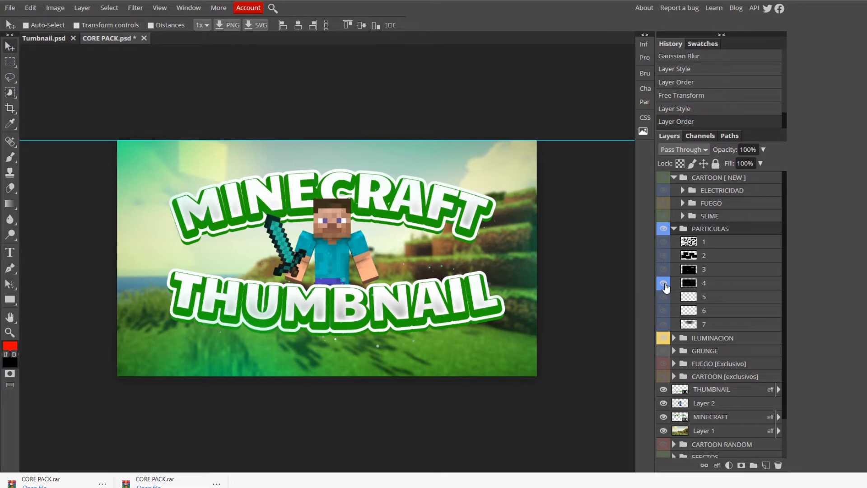
left_click(712, 288)
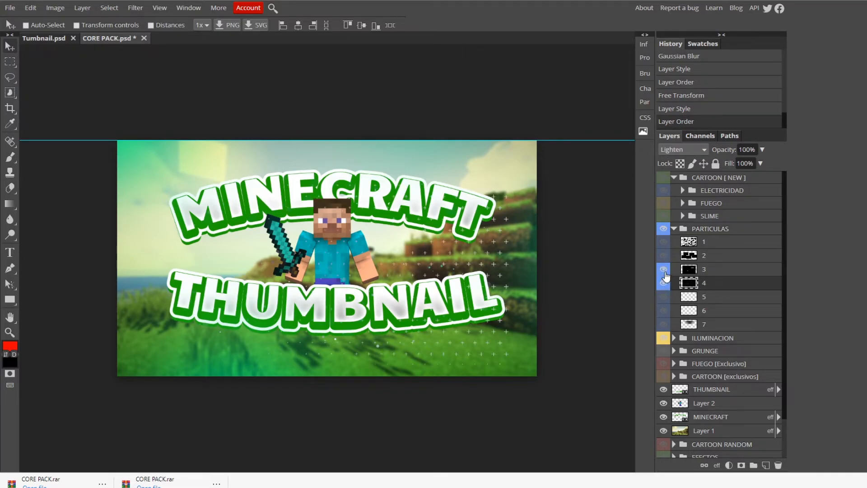
left_click(664, 325)
left_click(677, 325)
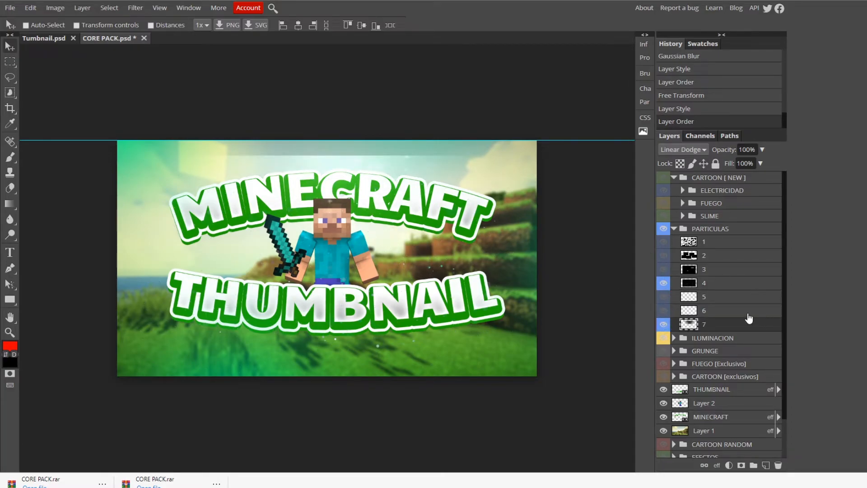
Move particle layer 7 up so its upper edge lies outside the canvas, then collapse the PARTICULAS group
left_click(31, 8)
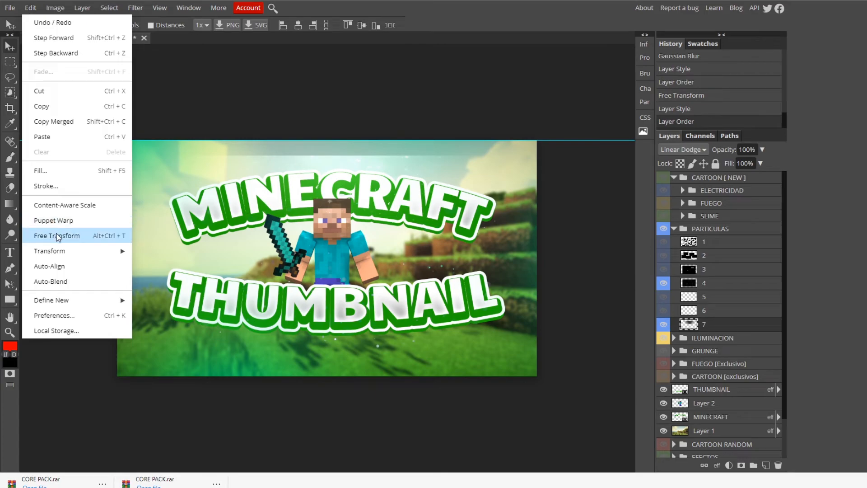
left_click(68, 231)
left_click_drag(298, 218, 296, 199)
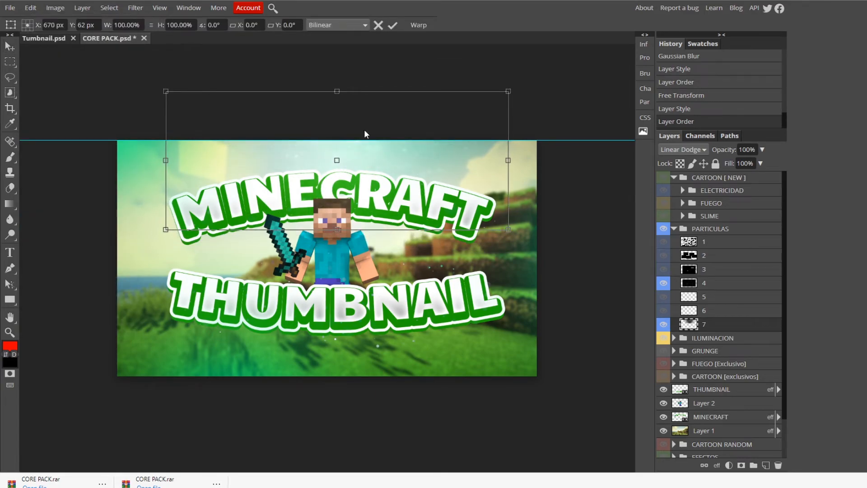
left_click(393, 25)
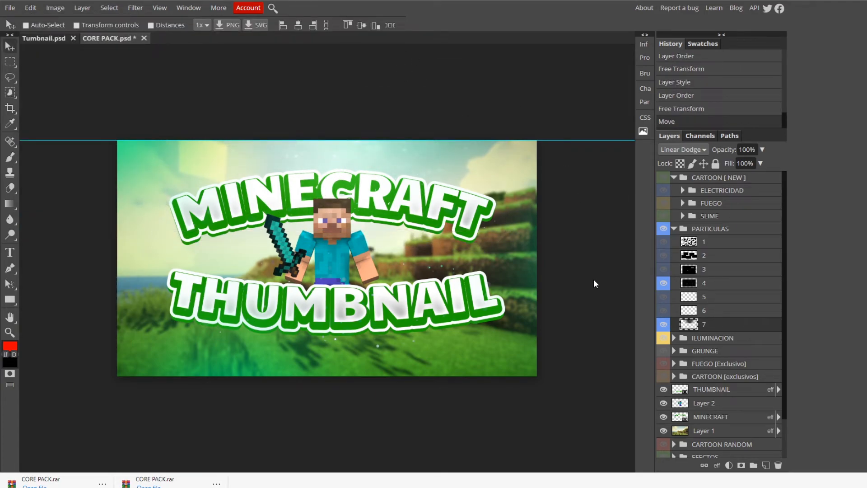
left_click(663, 256)
left_click(673, 229)
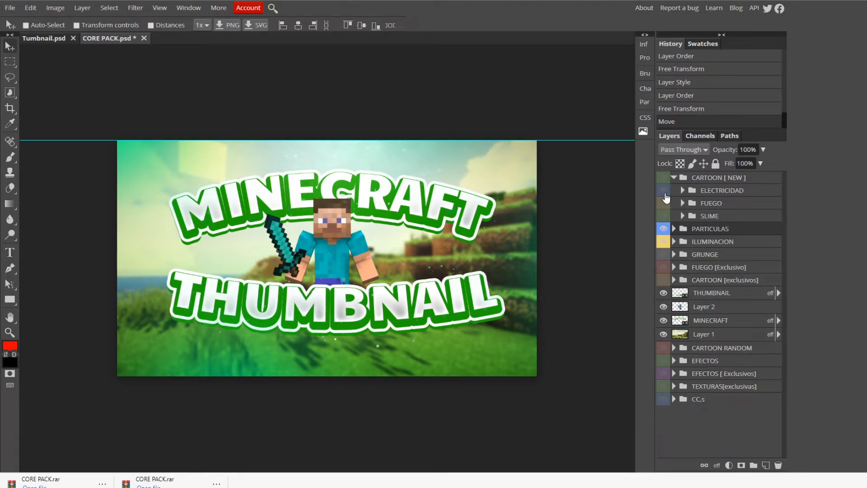
Show layer 3 in the FUEGO [Exclusivo] group and stretch it to cover the canvas, about 114% wide and 121% high
left_click(674, 267)
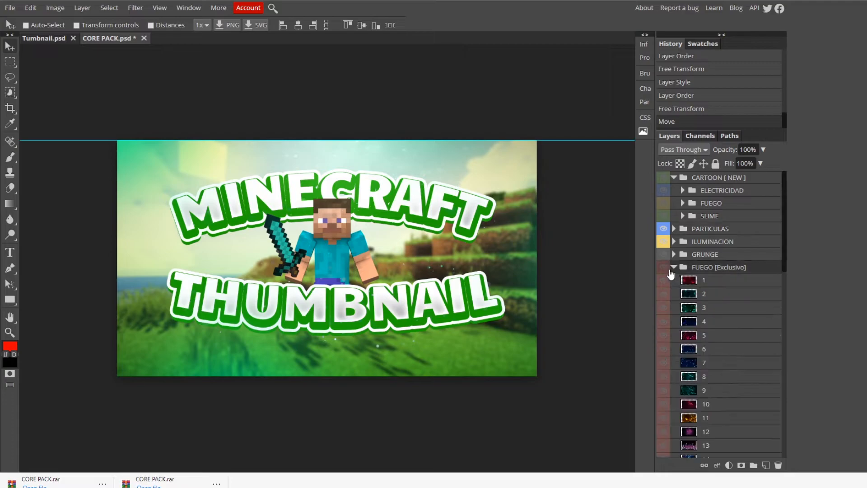
left_click(663, 308)
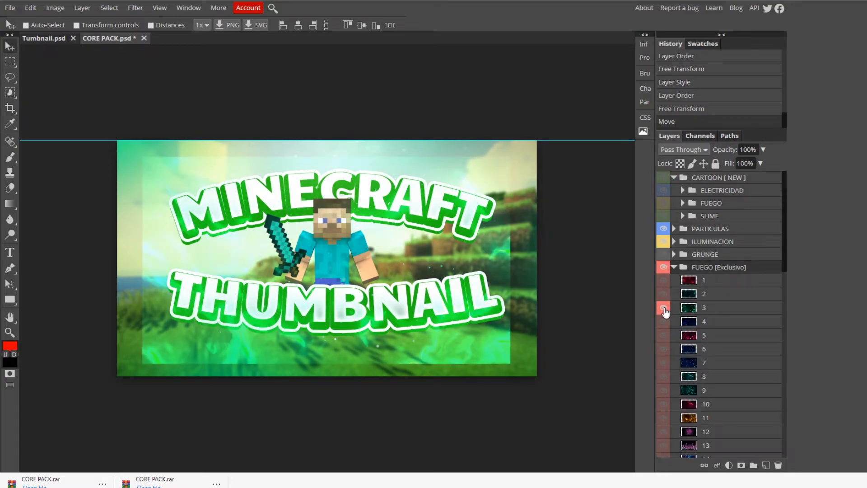
left_click(718, 312)
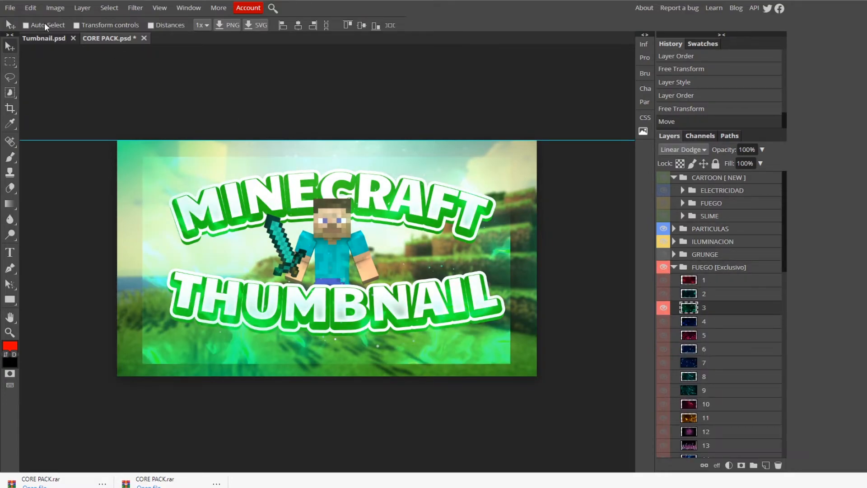
left_click(31, 8)
left_click(45, 234)
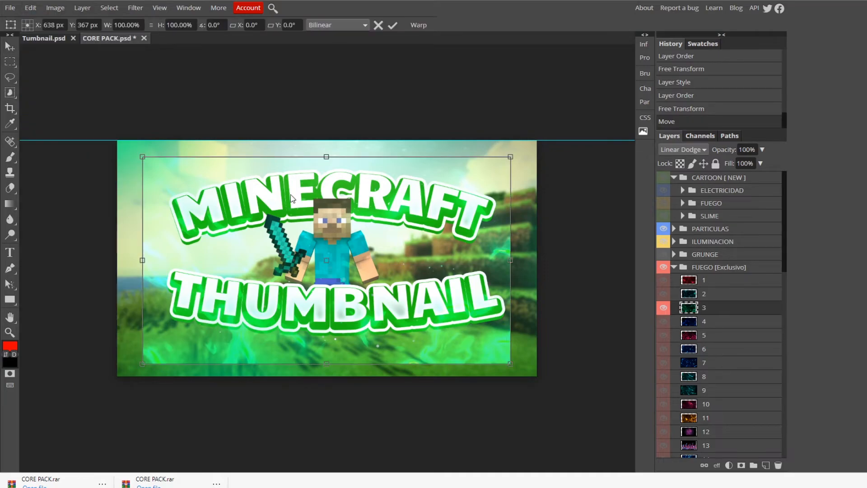
left_click_drag(326, 156, 325, 140)
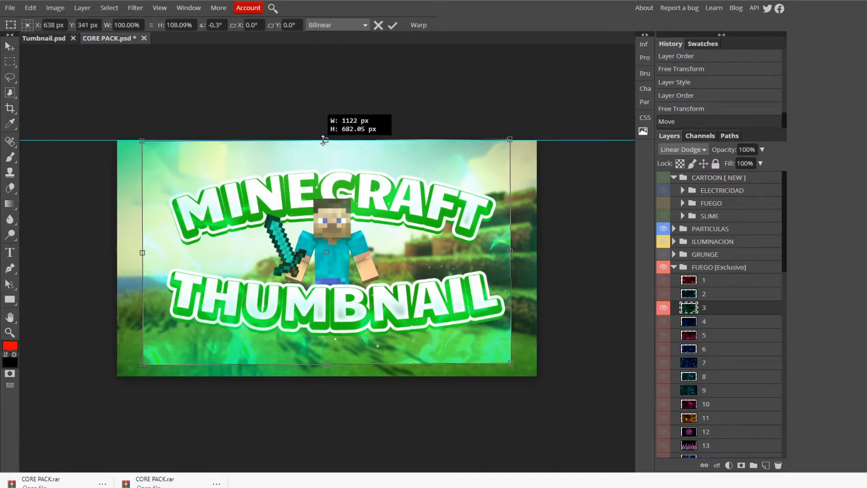
left_click_drag(325, 363, 326, 389)
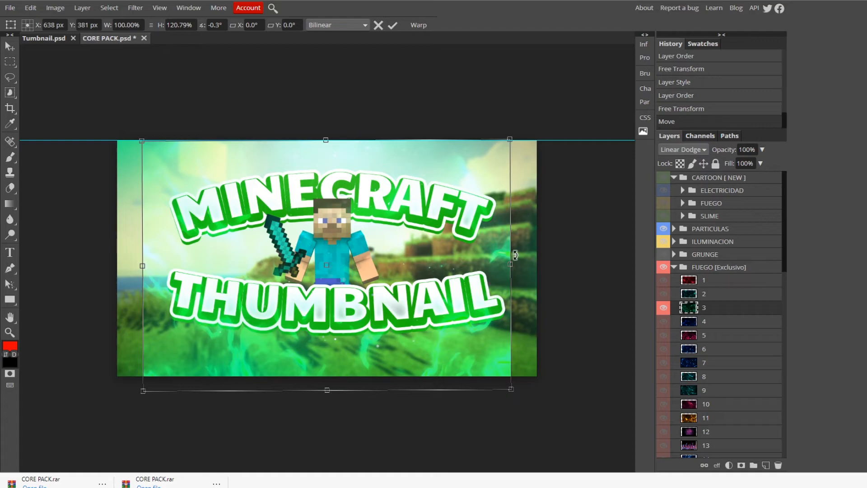
left_click_drag(510, 263, 537, 264)
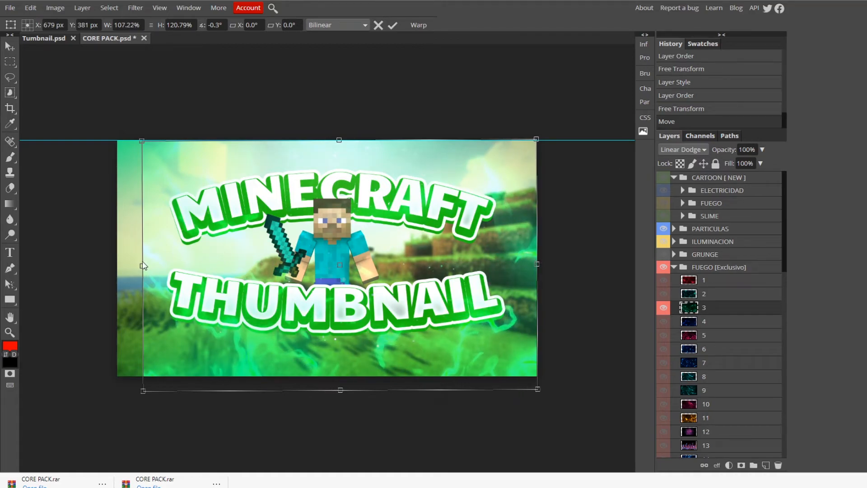
left_click_drag(144, 267, 117, 265)
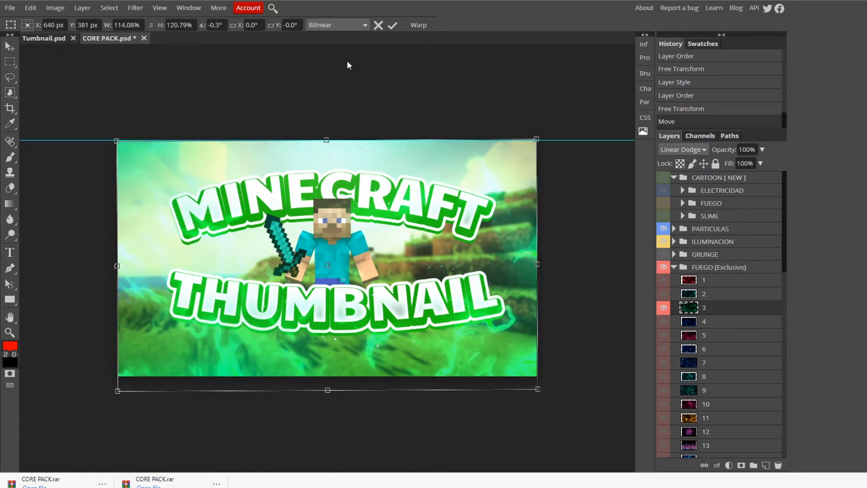
left_click(392, 26)
Move fire layer 3 between MINECRAFT and Layer 1 in the layer stack and set its opacity to 52%
left_click_drag(711, 312, 731, 382)
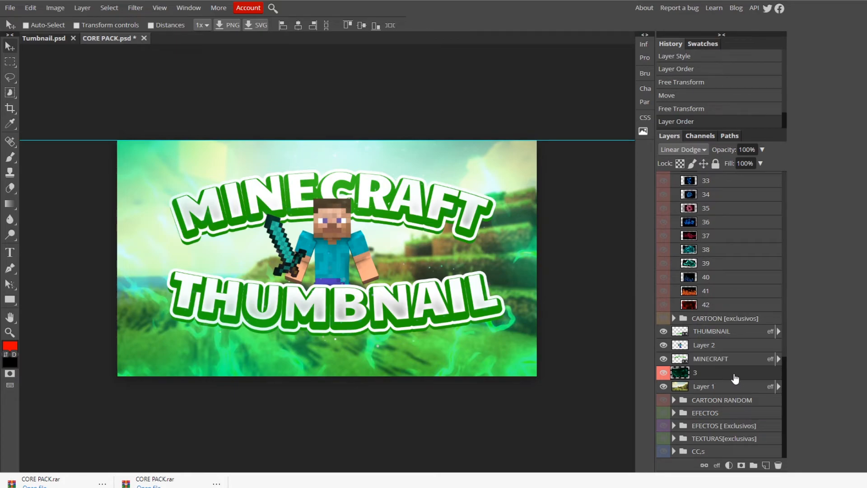
left_click(762, 150)
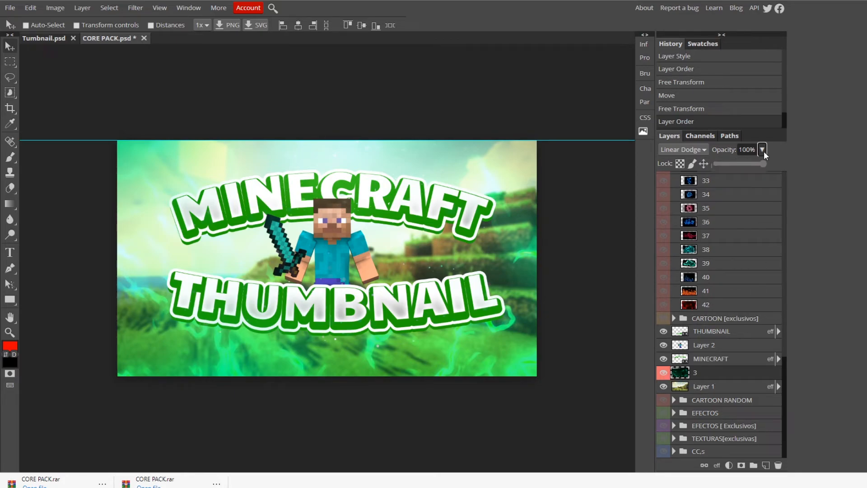
left_click_drag(762, 163, 742, 164)
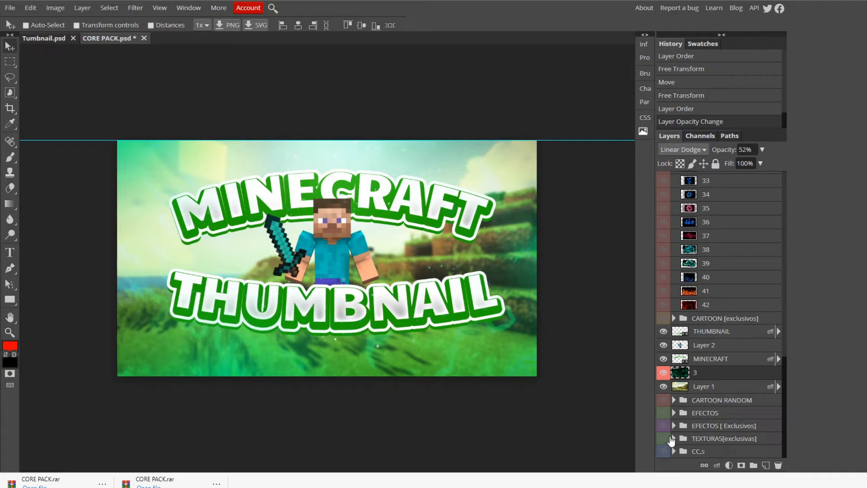
Move the CC,s group to the top of the layer stack, make it visible, and delete its locked Capa 4 copia 2 layer
left_click_drag(675, 457, 677, 181)
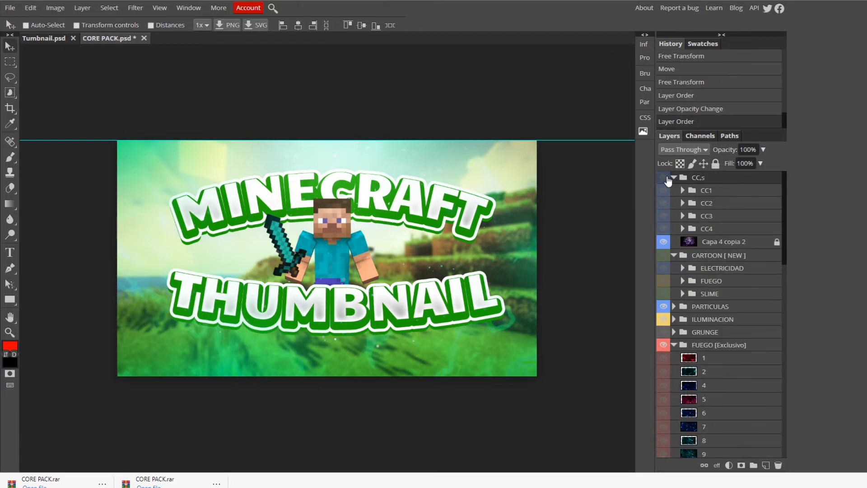
left_click(663, 177)
left_click(777, 242)
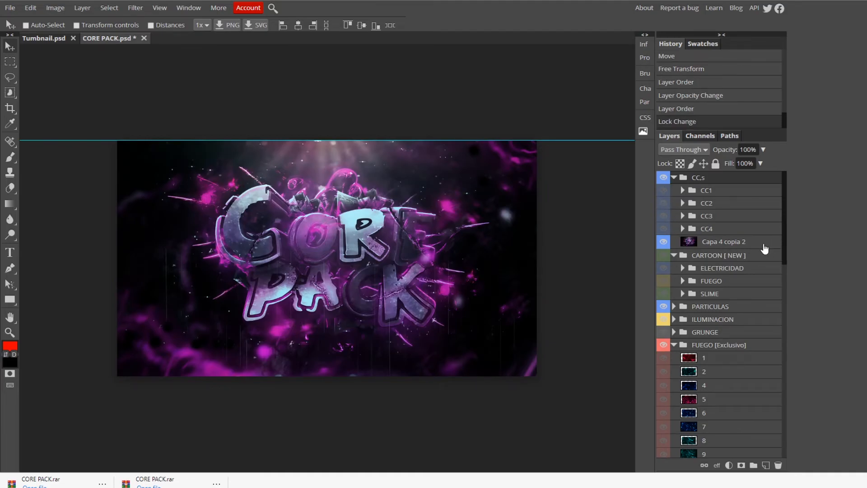
left_click(748, 242)
key("Delete")
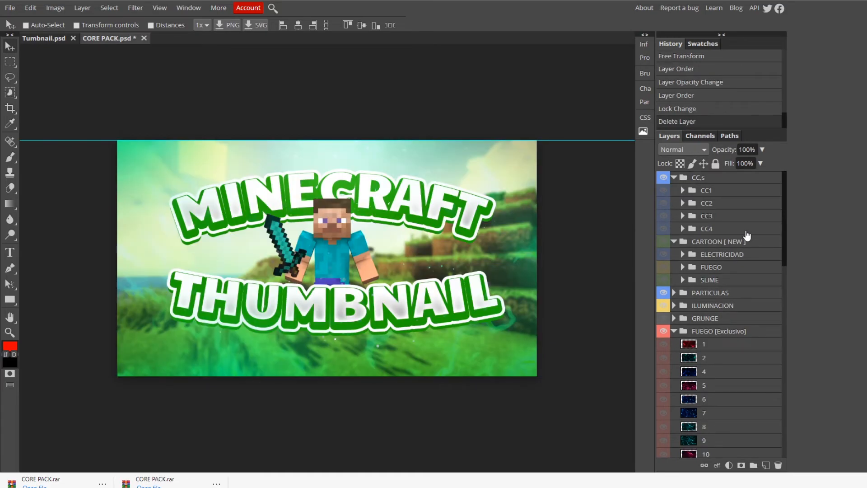
Preview the CC1, CC2, CC3 and CC4 colour corrections on the thumbnail by toggling each group's visibility
left_click(664, 193)
left_click(664, 193)
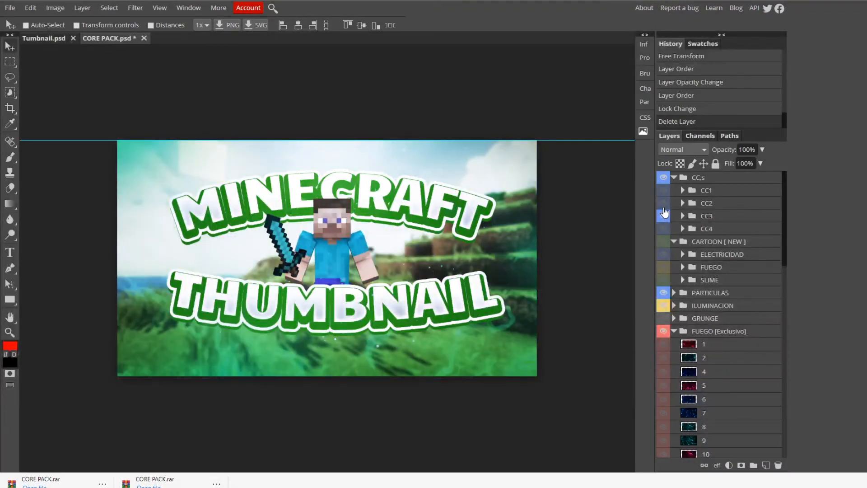
left_click(663, 203)
left_click(664, 202)
left_click(662, 215)
left_click(662, 215)
left_click(662, 227)
left_click(662, 230)
left_click(662, 232)
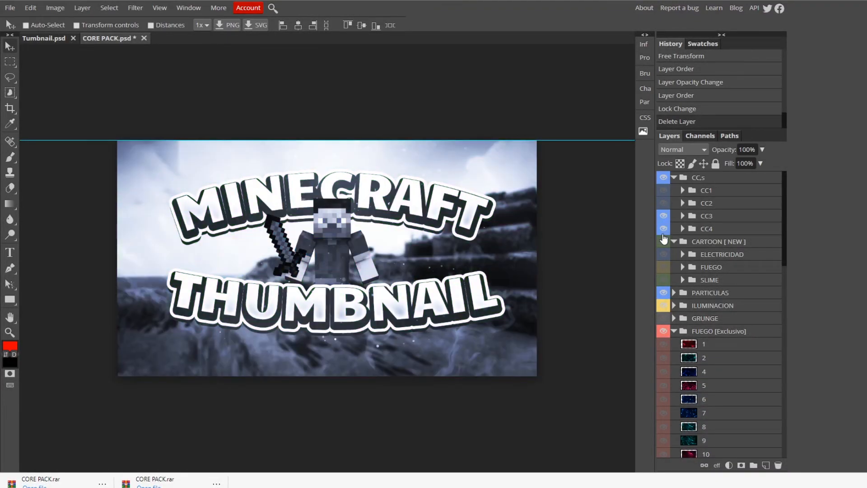
left_click(662, 232)
left_click(661, 216)
left_click(662, 228)
left_click(662, 227)
left_click(661, 202)
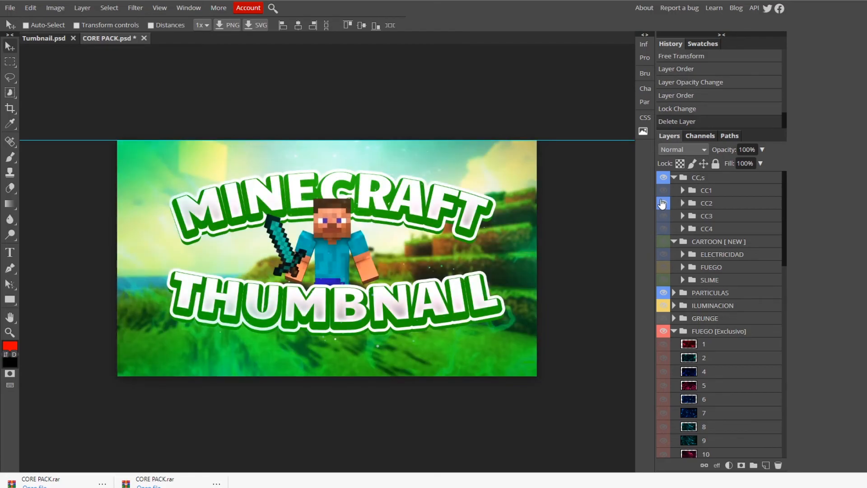
left_click(662, 203)
Compare CC3 with CC2 once more, leave only CC3 visible in the CC,s group, and select it
left_click(663, 216)
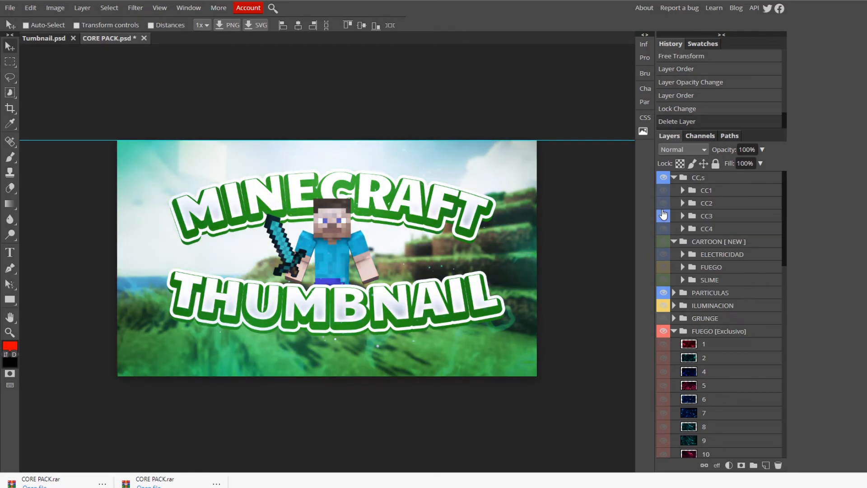
left_click(662, 215)
left_click(663, 203)
left_click(664, 204)
left_click(662, 217)
left_click(719, 218)
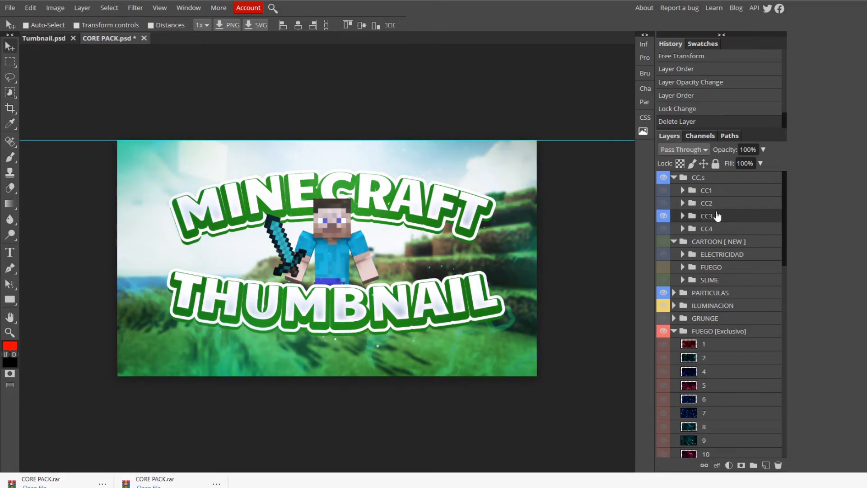
Collapse the CC,s and FUEGO [Exclusivo] groups and move the horizontal guide off the canvas's upper edge to well above it
left_click(674, 178)
scroll(722, 267, "down", 12)
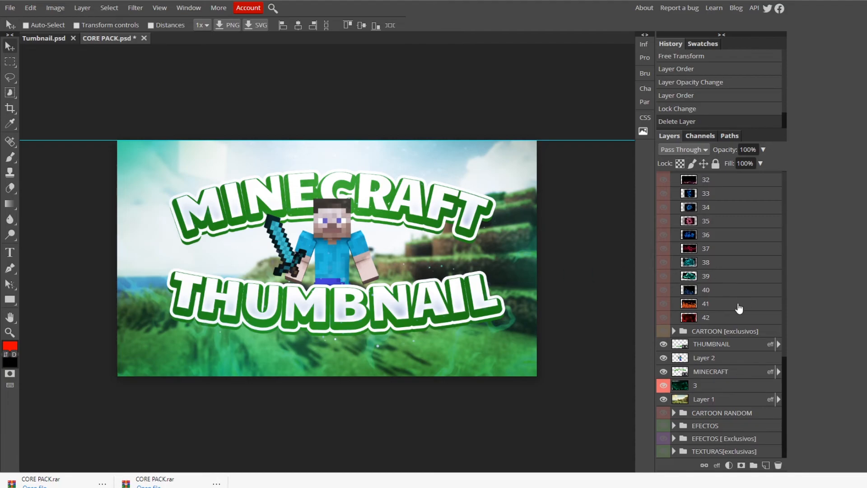
scroll(708, 372, "up", 12)
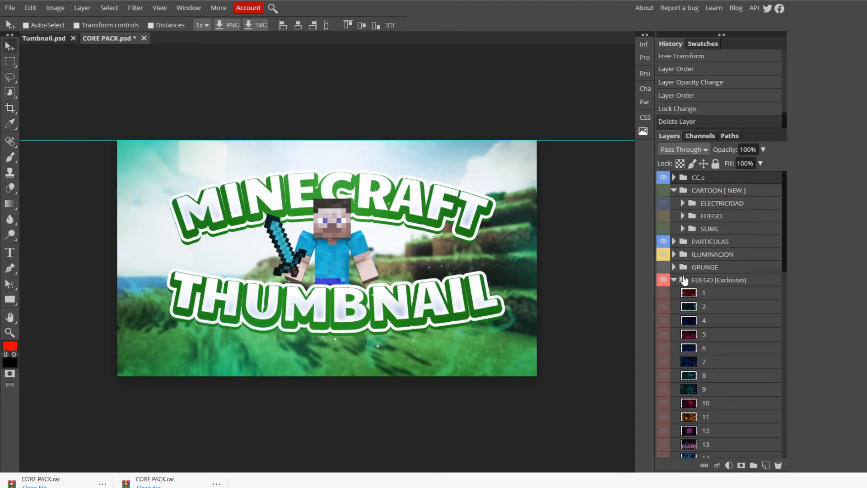
left_click(674, 281)
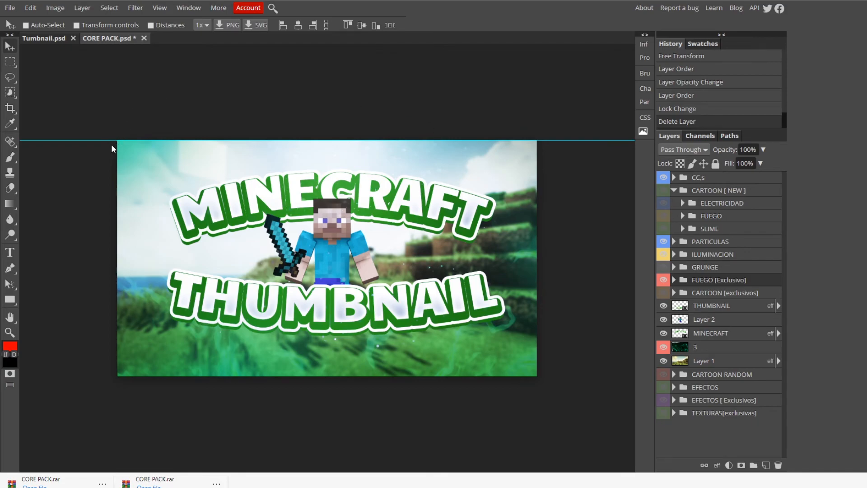
left_click_drag(112, 140, 128, 73)
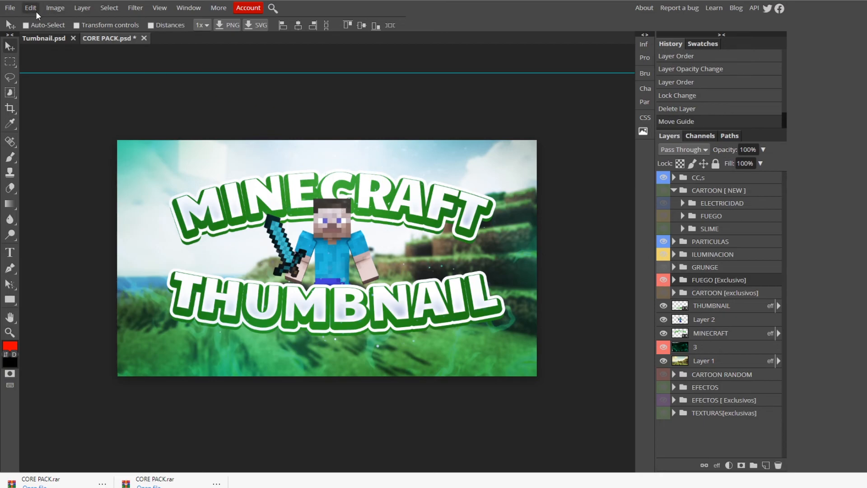
Export the finished thumbnail as a PNG at 1280 × 720 px and 100% quality
left_click(9, 8)
mouse_move(47, 152)
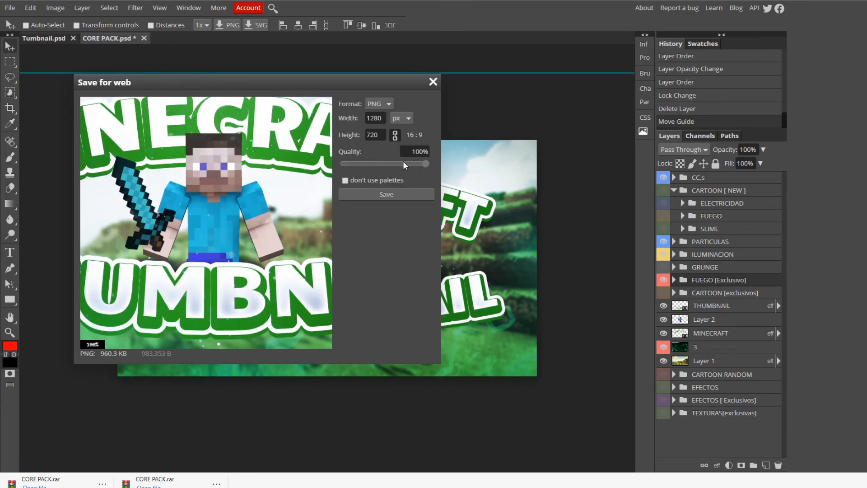
left_click(397, 194)
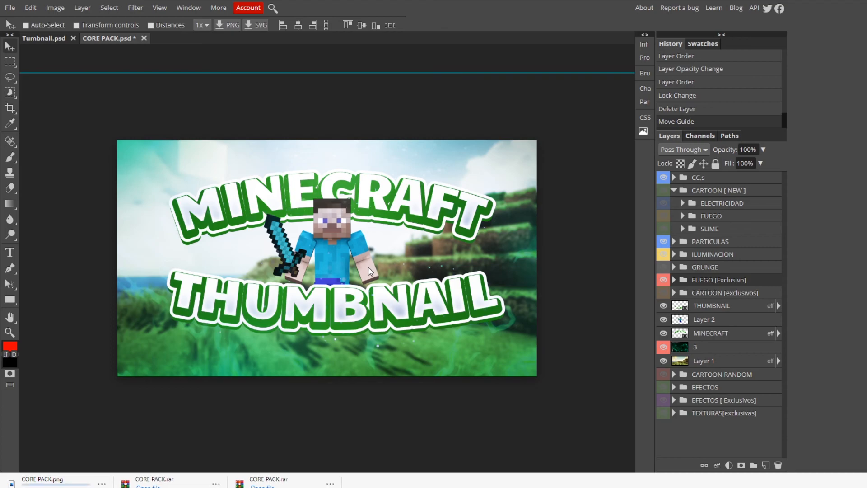